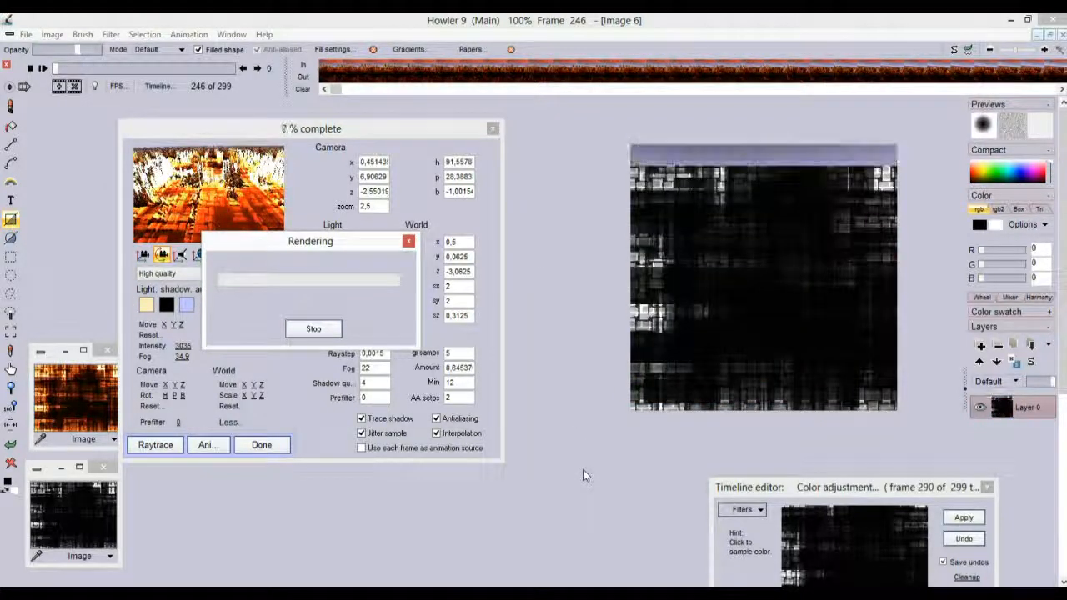
Switch to the puppy-params folder in File Explorer and preview the MyAVI.avi clip
click(150, 595)
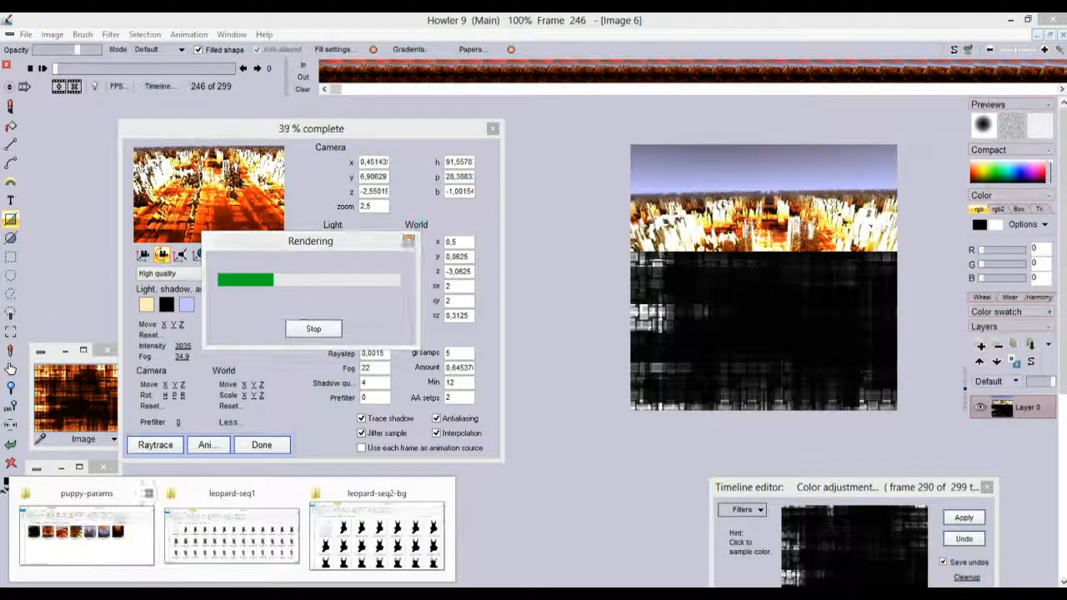
click(76, 539)
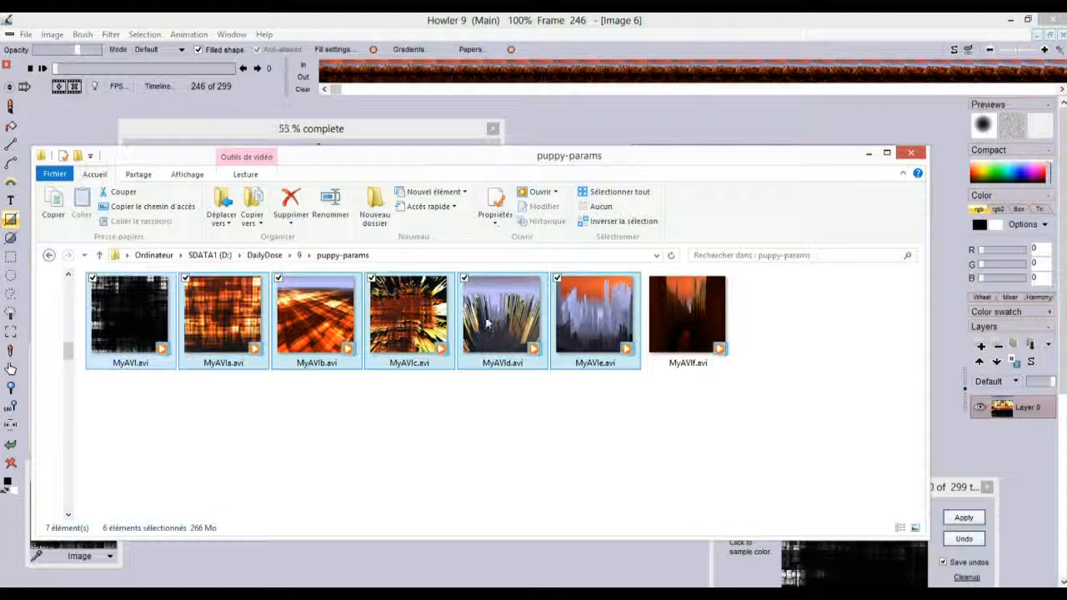
double_click(137, 313)
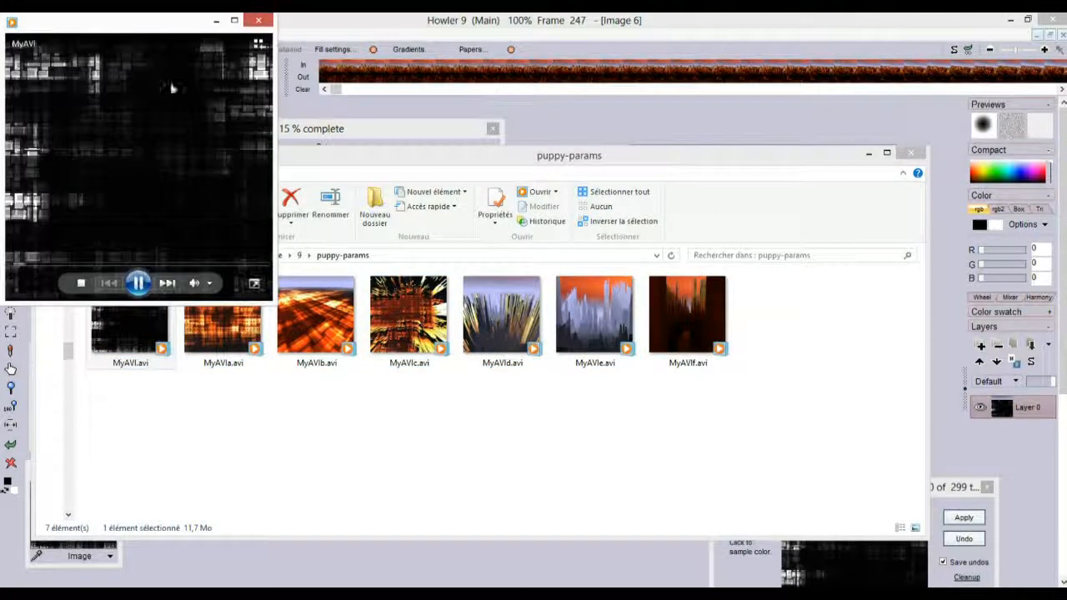
drag(137, 36, 393, 211)
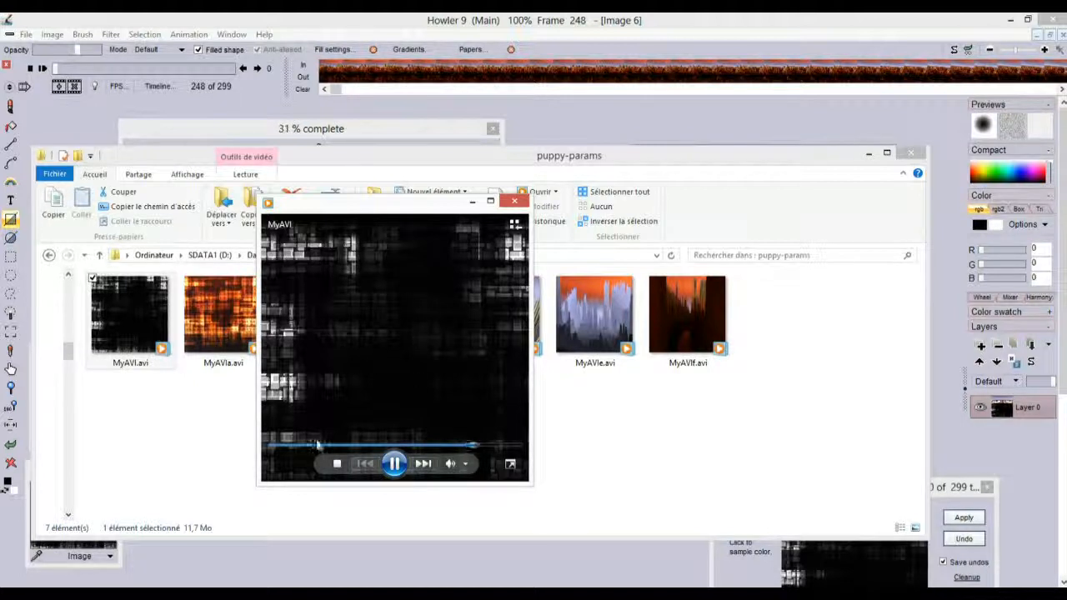
click(517, 203)
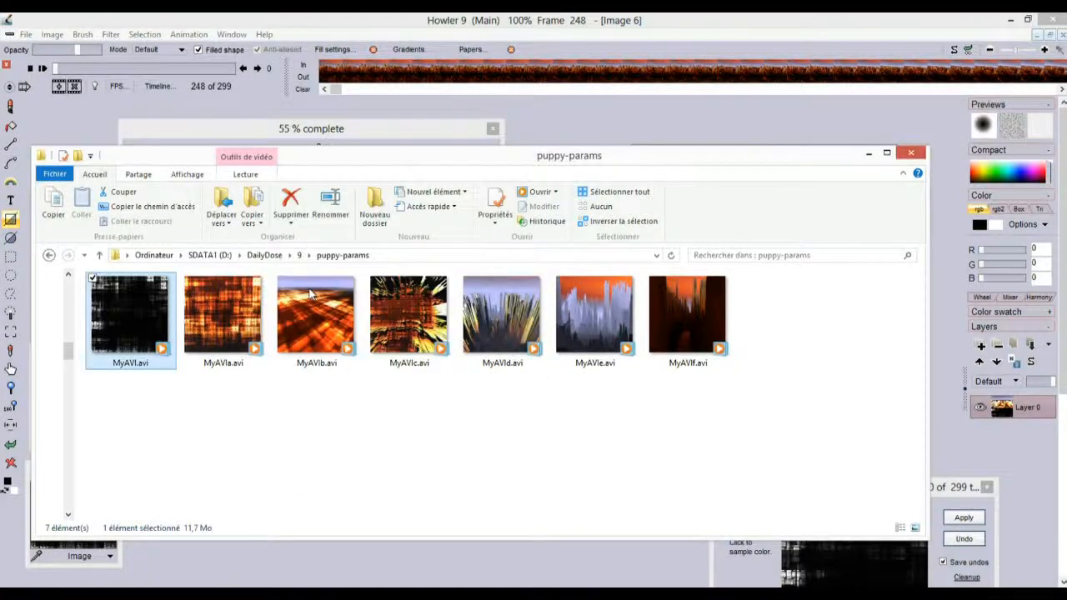
Preview the clips MyAVIa.avi, MyAVIb.avi and MyAVIc.avi one after another
click(218, 298)
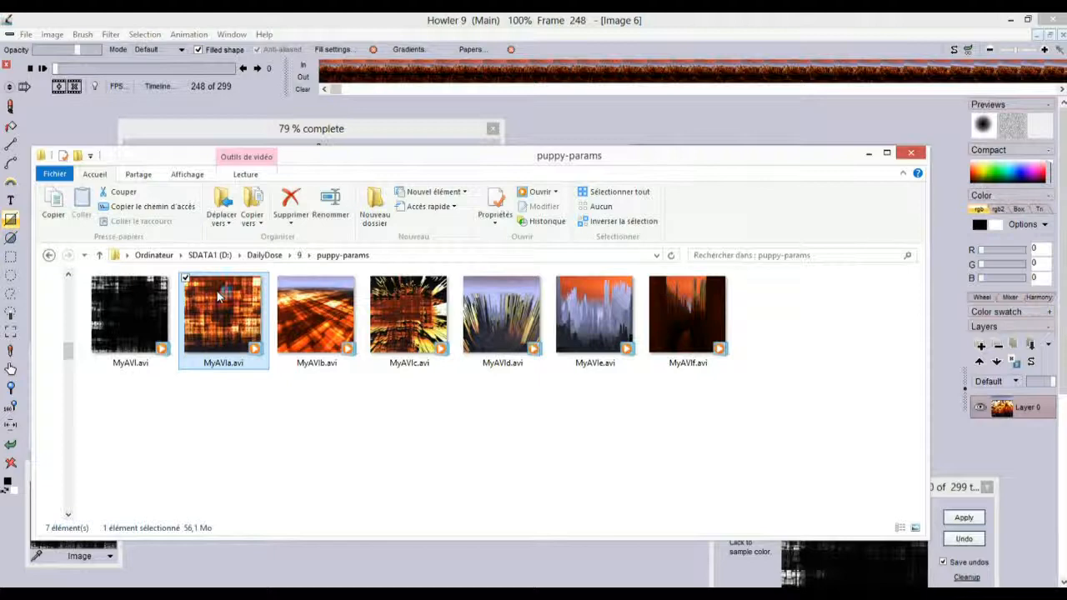
double_click(252, 314)
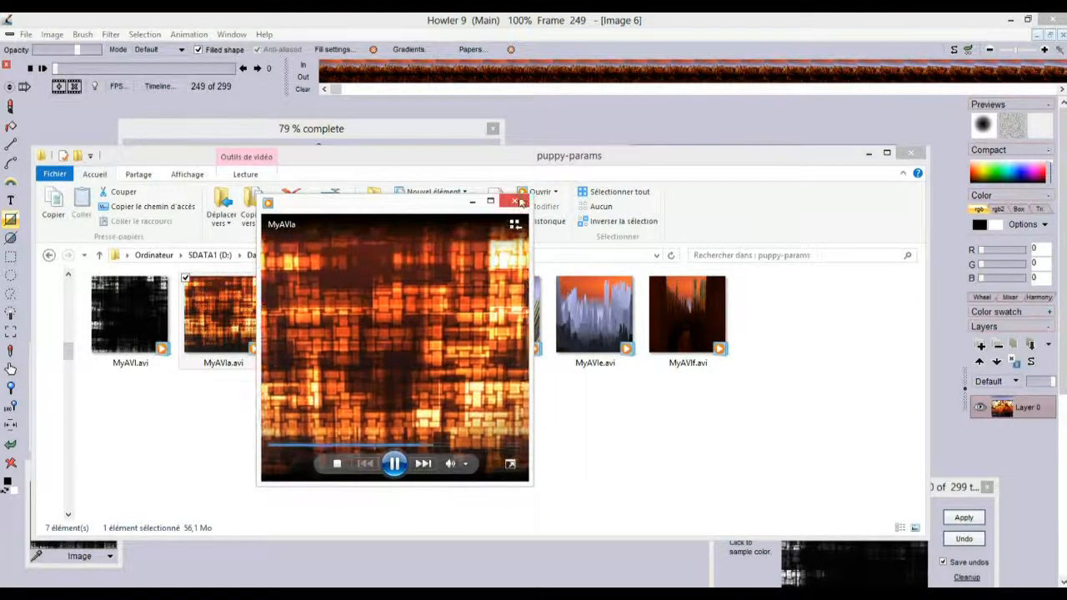
click(517, 201)
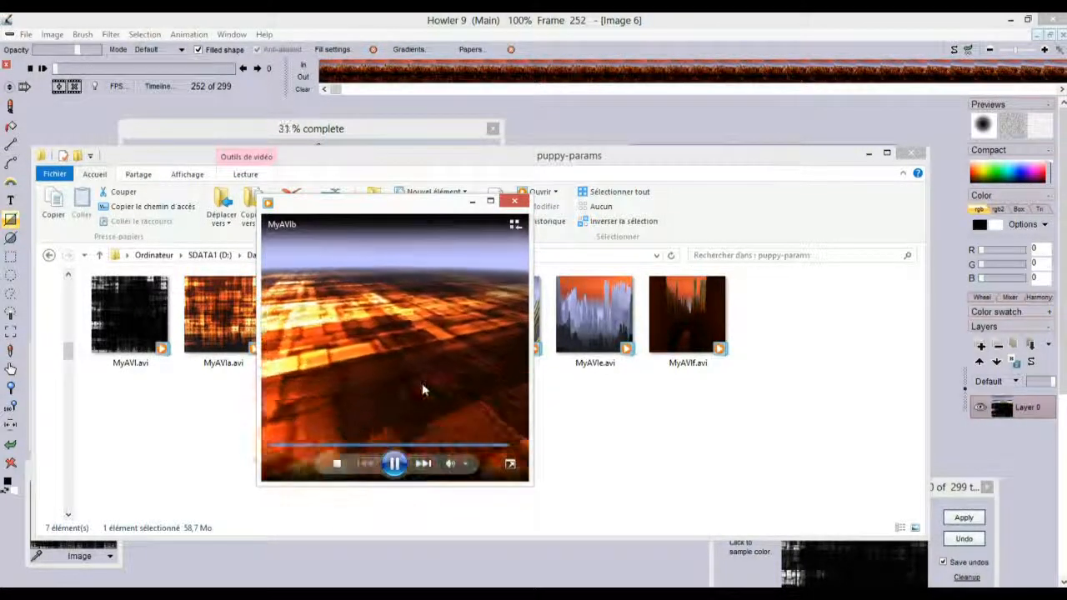
click(520, 204)
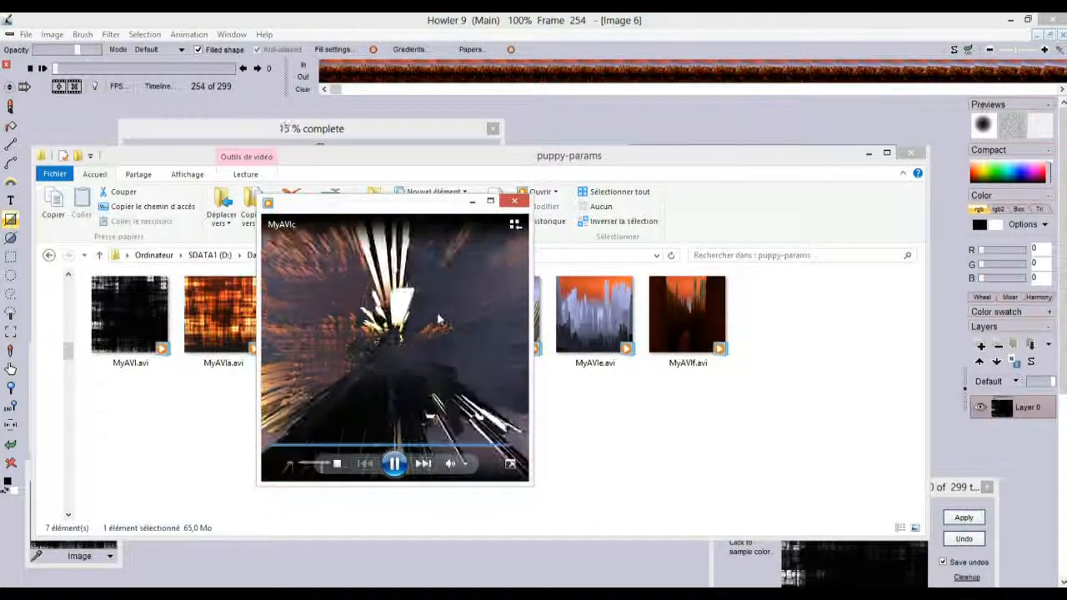
click(515, 201)
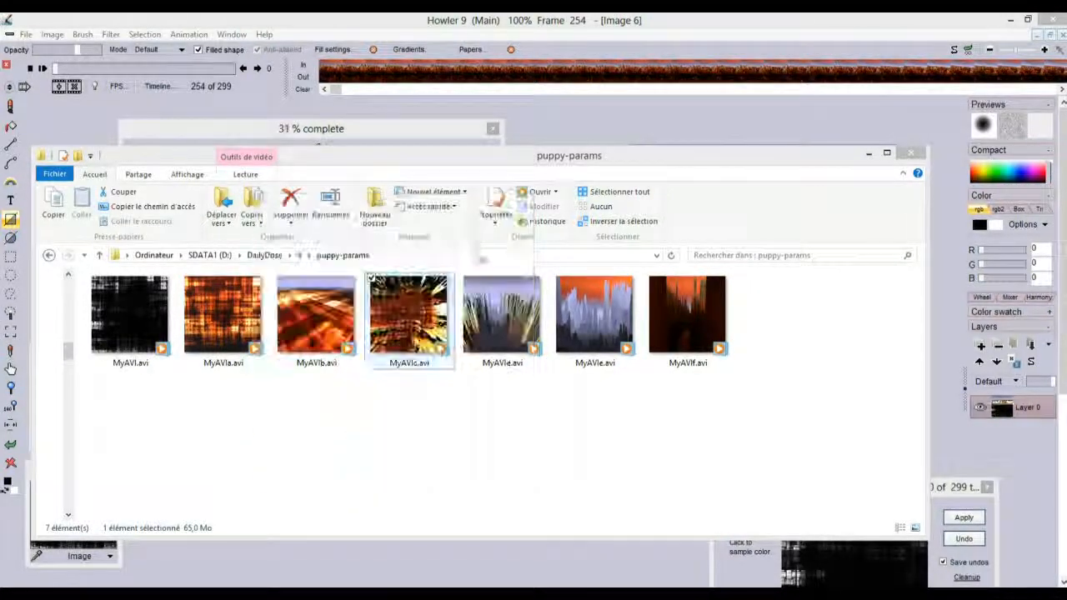
Preview the clips MyAVId.avi and MyAVIe.avi from the puppy-params folder
click(503, 310)
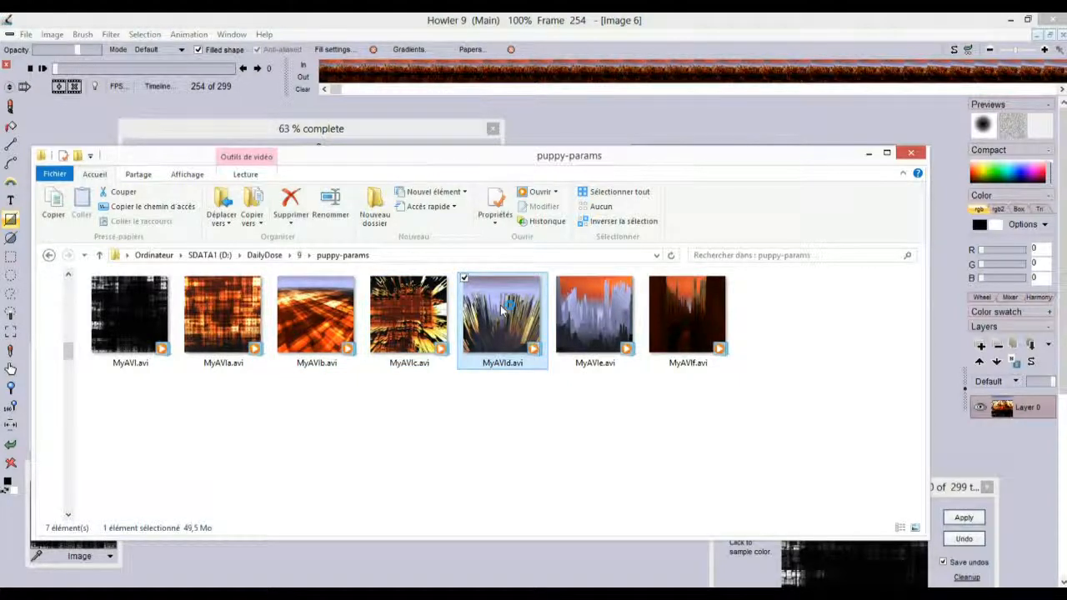
double_click(502, 310)
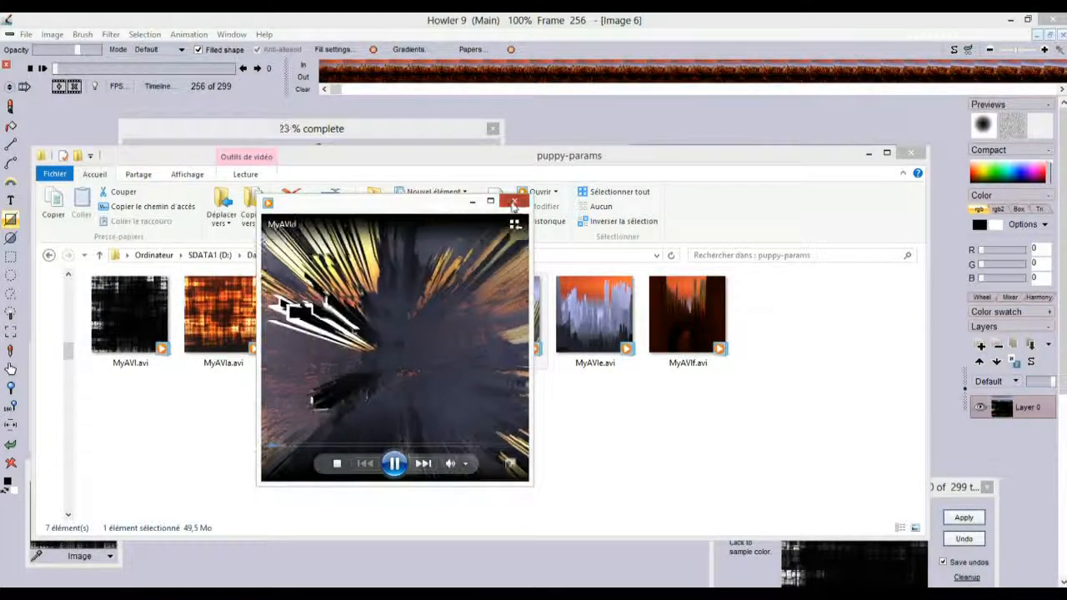
click(608, 323)
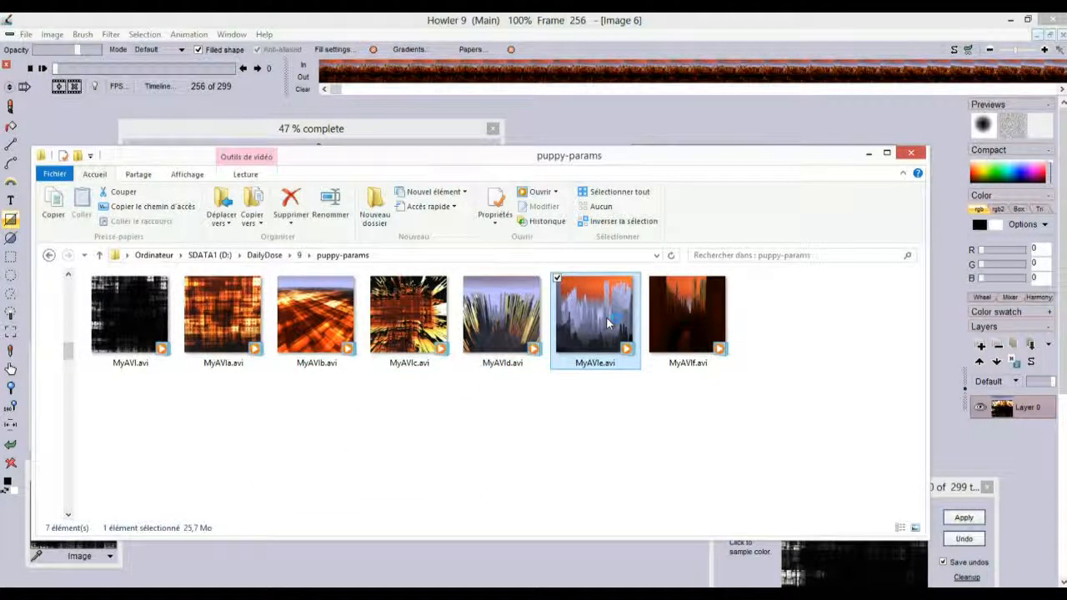
double_click(609, 323)
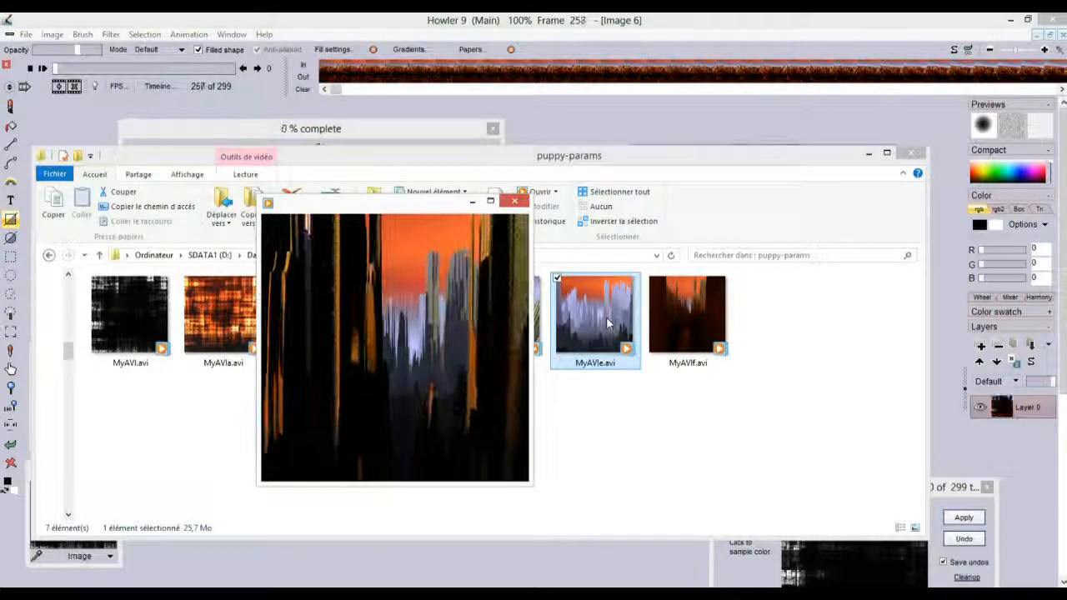
click(514, 202)
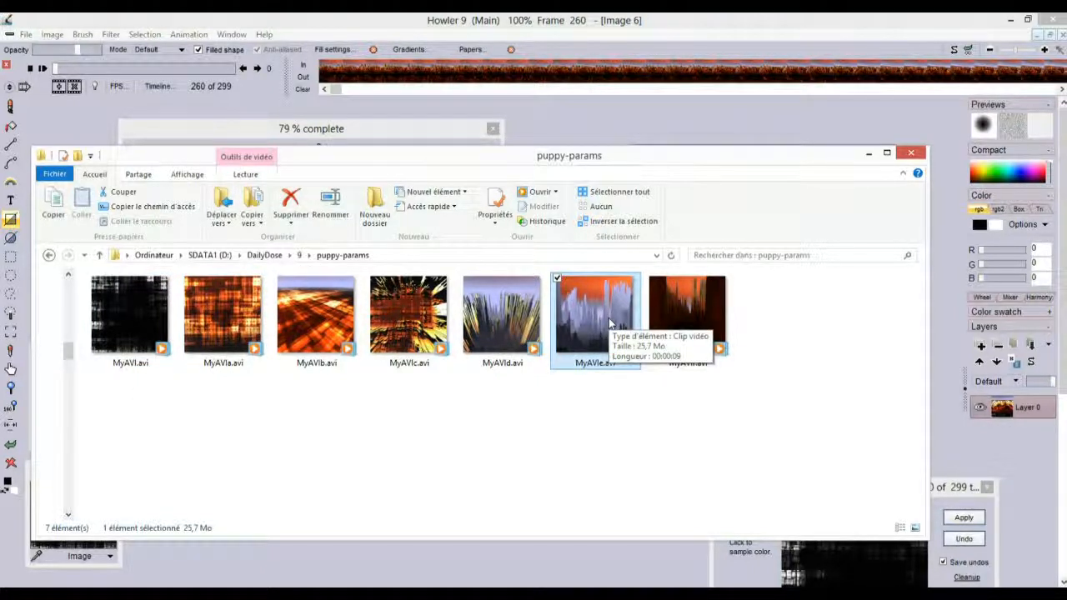
Preview the MyAVIf.avi clip and switch back to Howler
click(684, 313)
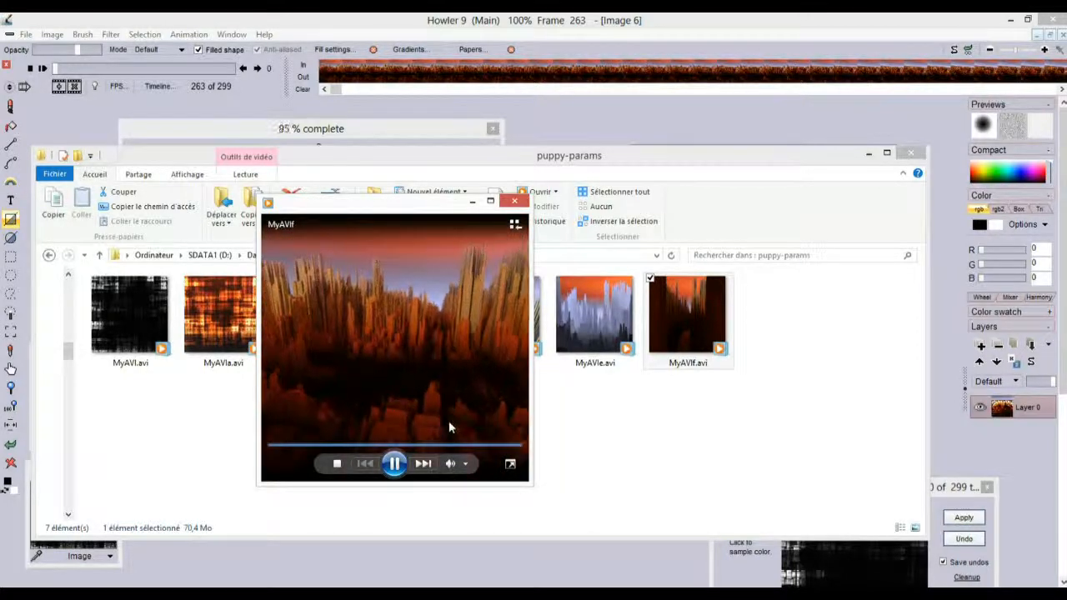
click(516, 203)
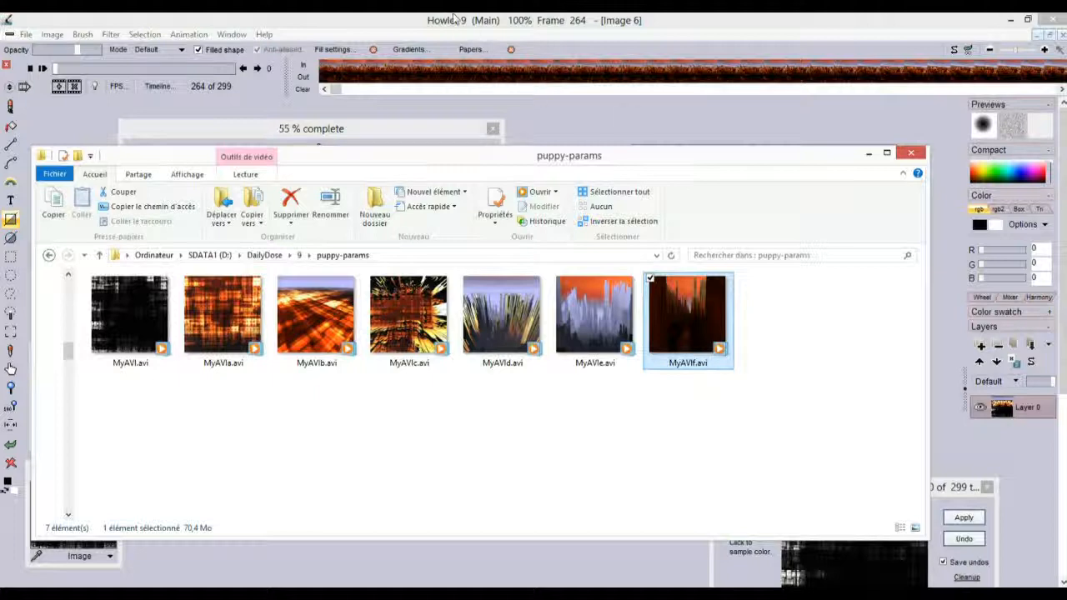
click(492, 25)
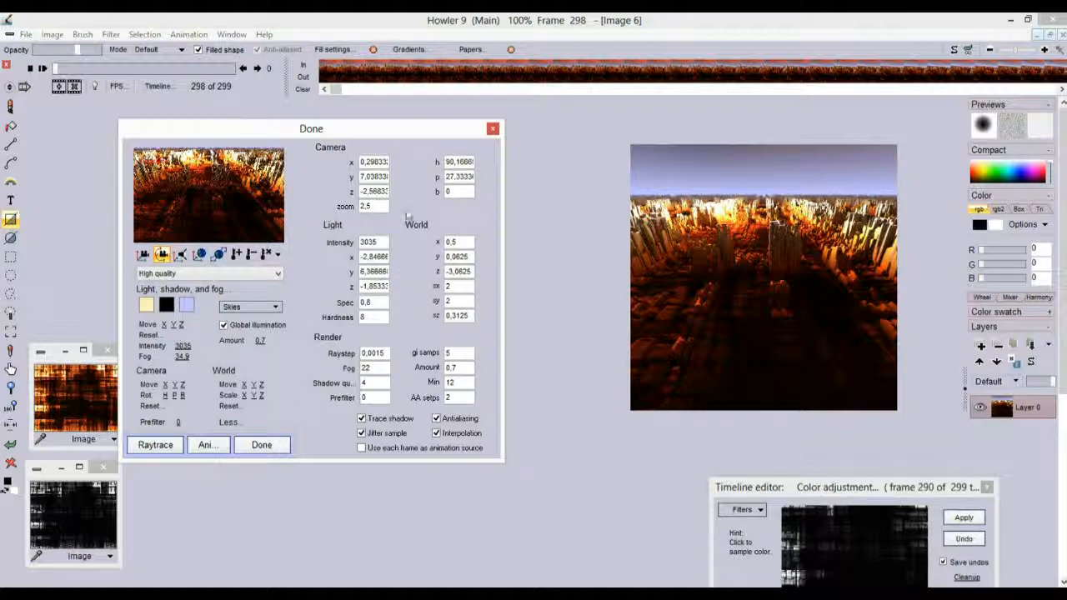
Scrub through the rendered animation back to frame 0 and close the 3D render dialog
click(277, 256)
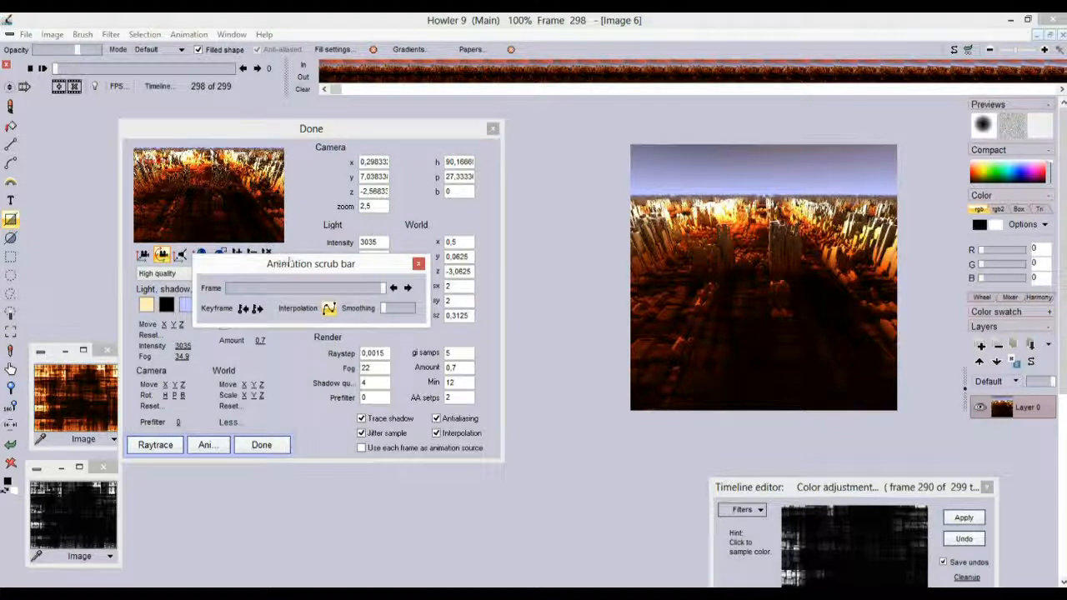
drag(382, 289, 259, 292)
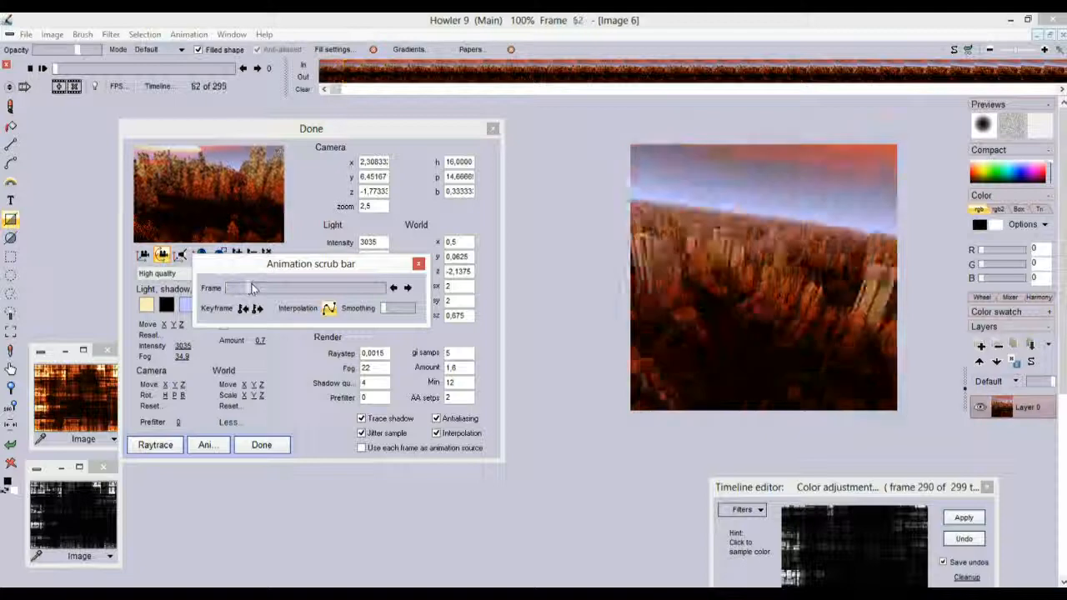
drag(297, 288, 217, 263)
click(419, 265)
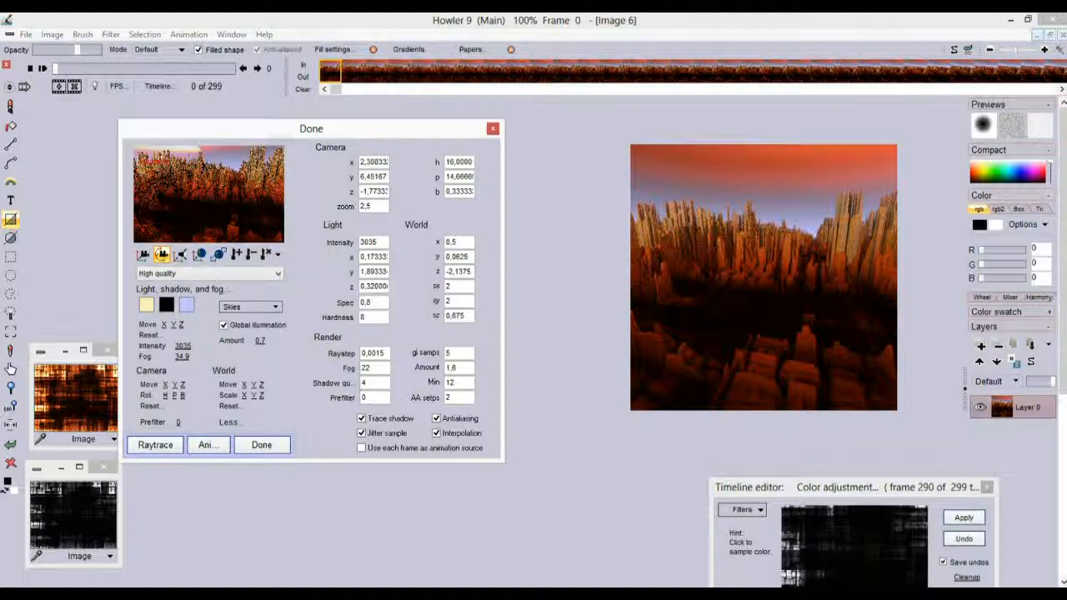
drag(236, 140, 272, 150)
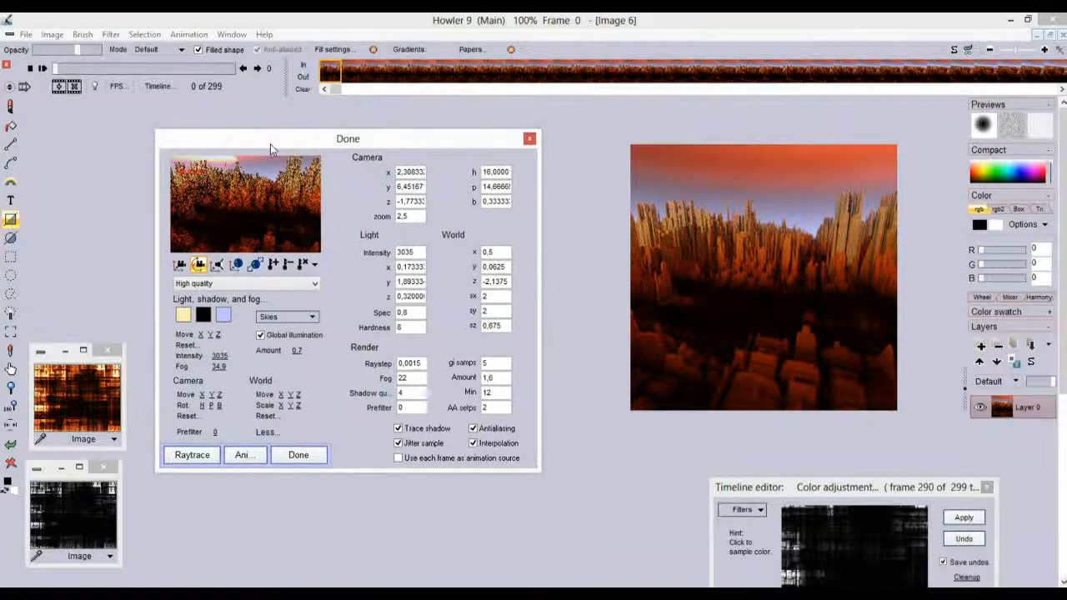
click(308, 460)
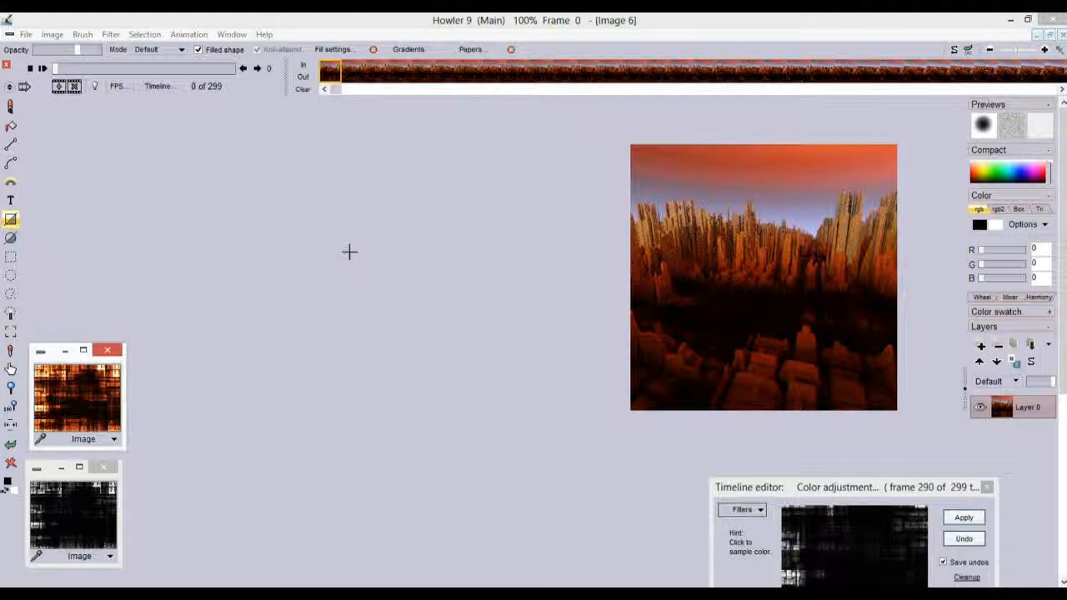
Start an AVI export of the animation and set its path to D:\DailyDose\9\puppy-params\MyAVIg.avi
click(190, 35)
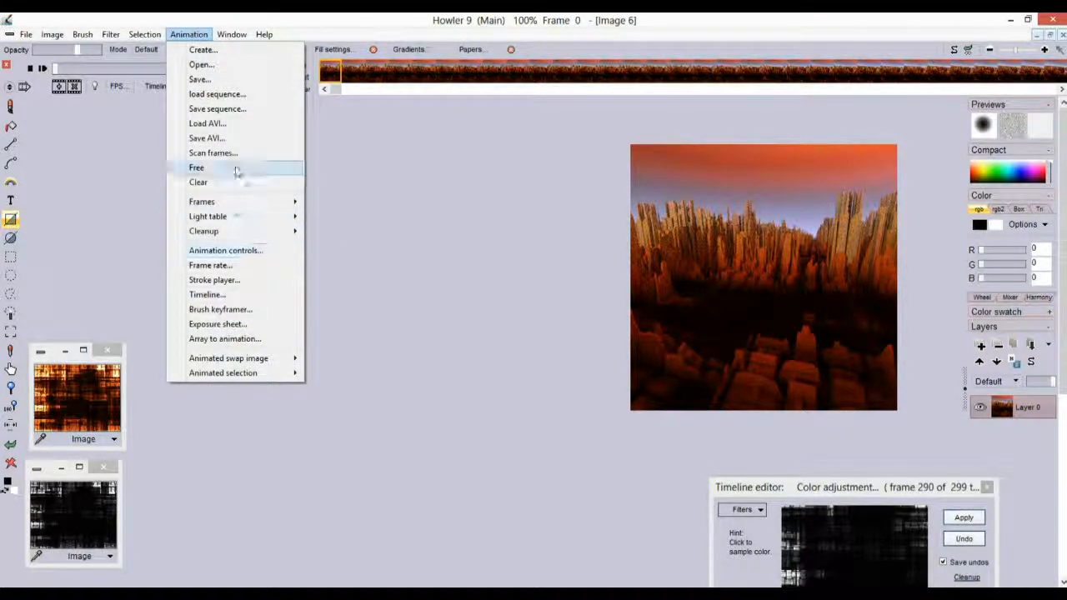
click(227, 138)
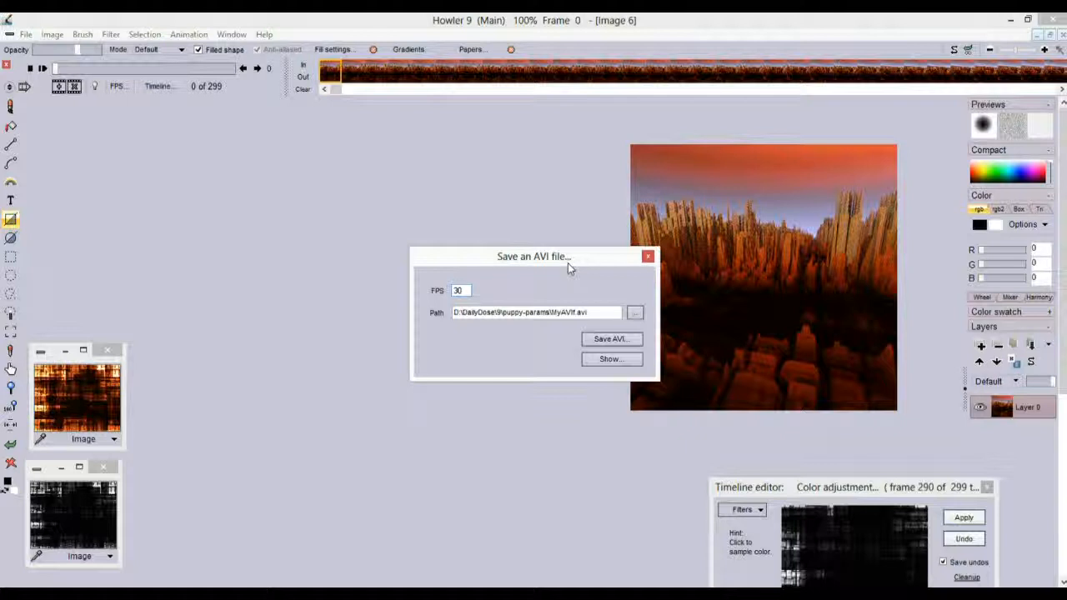
click(575, 313)
drag(551, 312, 598, 311)
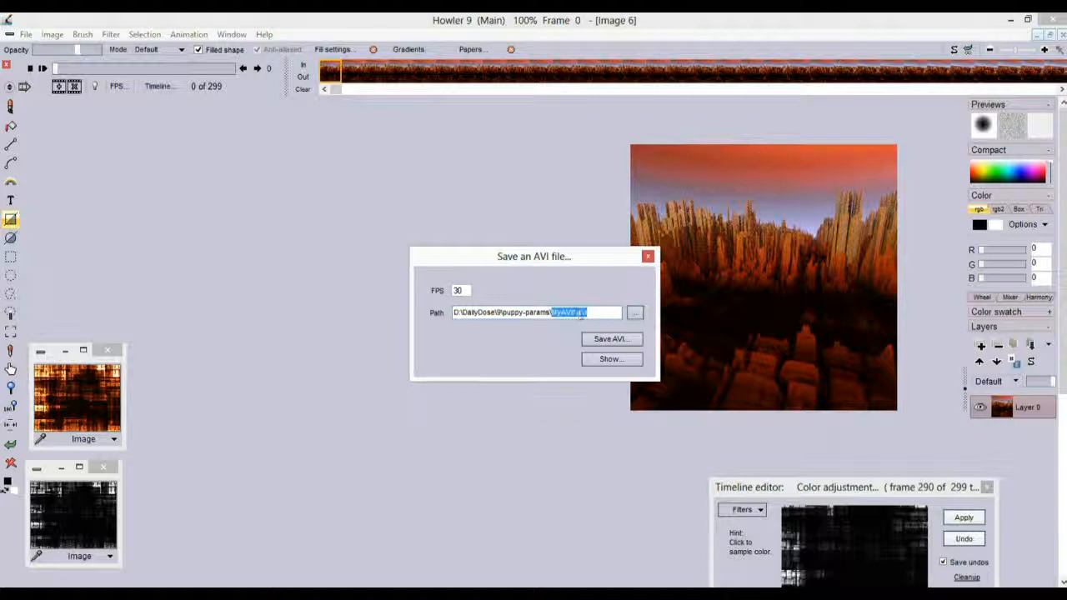
click(584, 310)
text(g)
Save the AVI file using the Lagarith Lossless Codec as the compressor
click(606, 339)
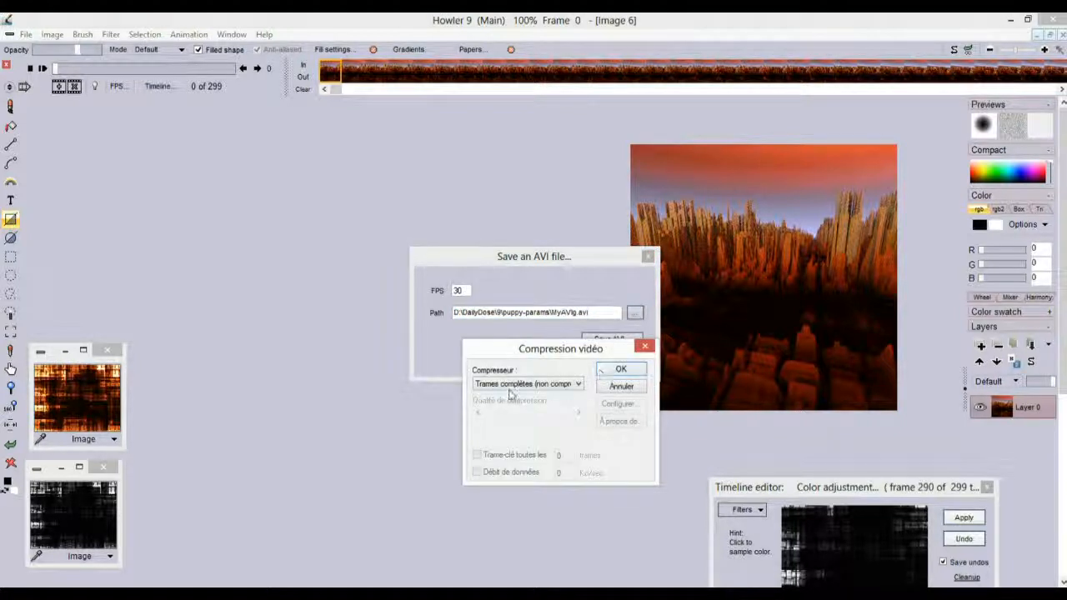
click(570, 386)
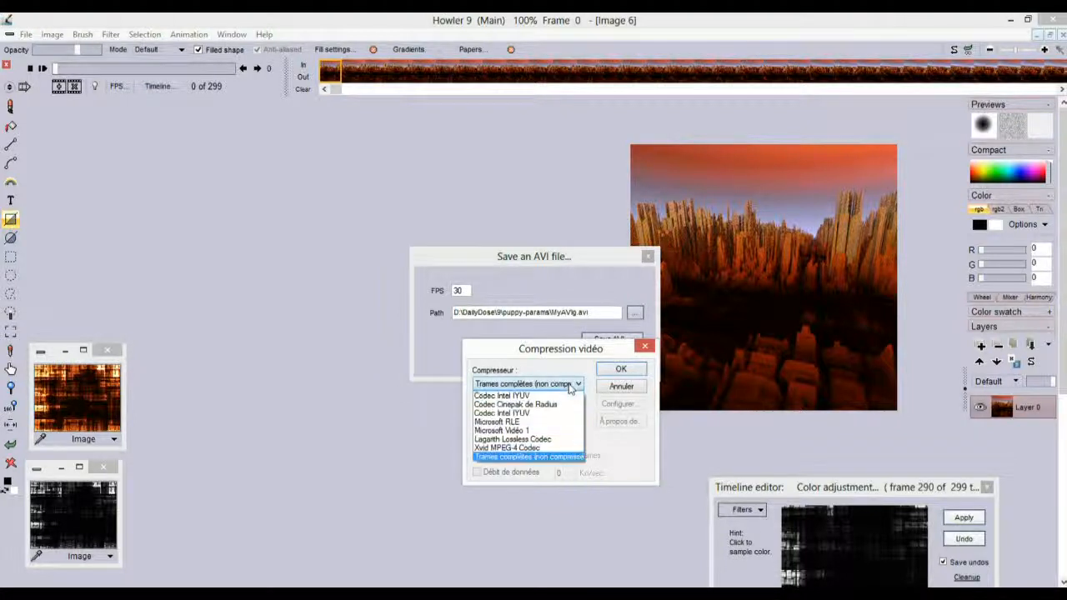
click(563, 441)
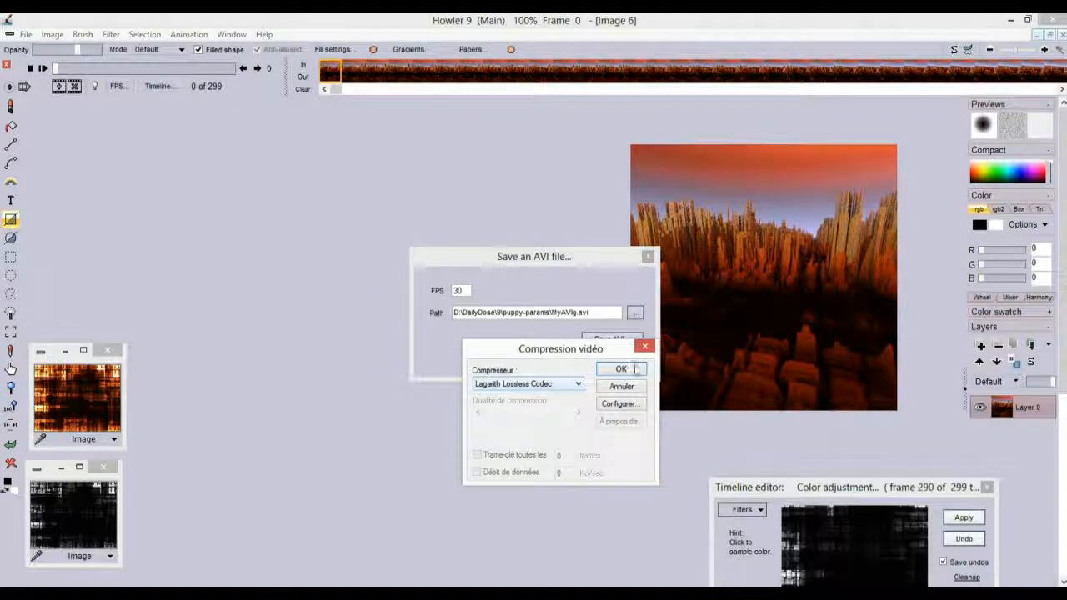
click(631, 371)
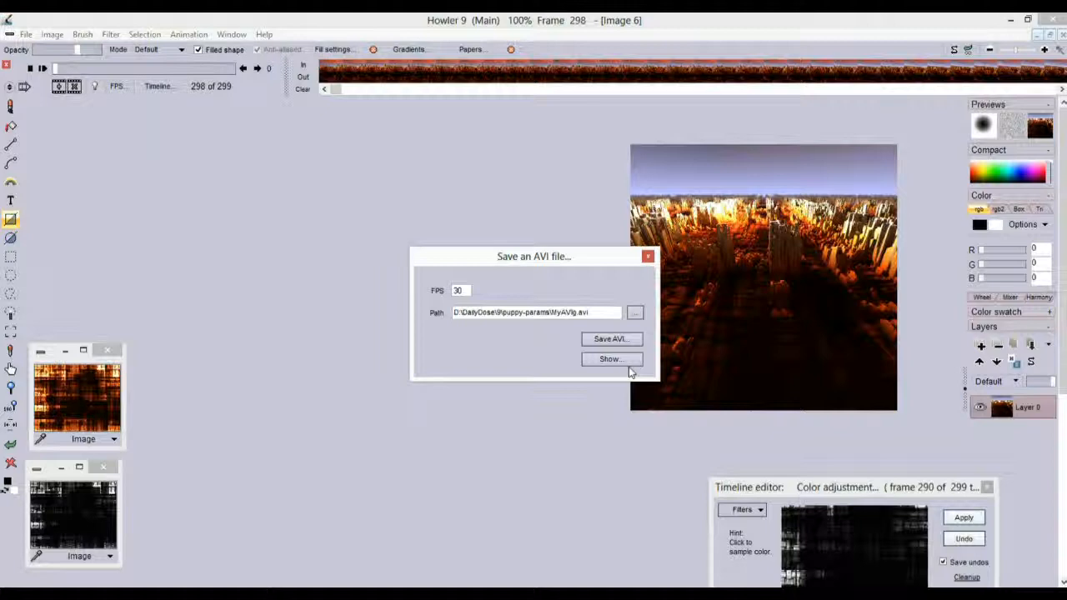
Show the exported file in its folder and preview MyAVIg.avi
click(627, 364)
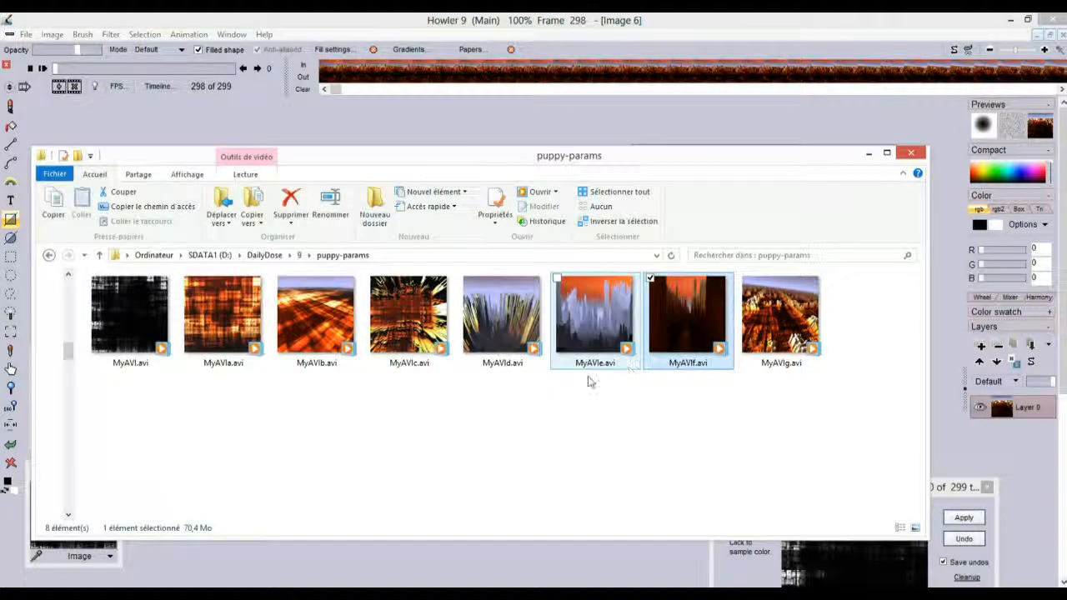
click(792, 325)
double_click(791, 333)
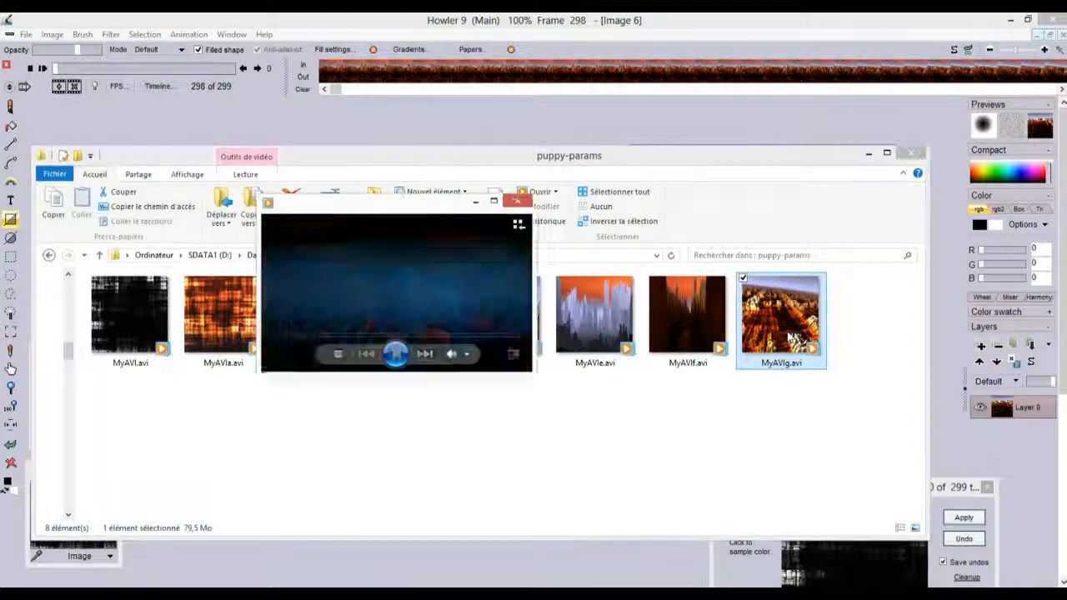
click(515, 201)
Return to Howler, close the AVI export dialog and move the black-and-white texture window above the orange one
click(678, 19)
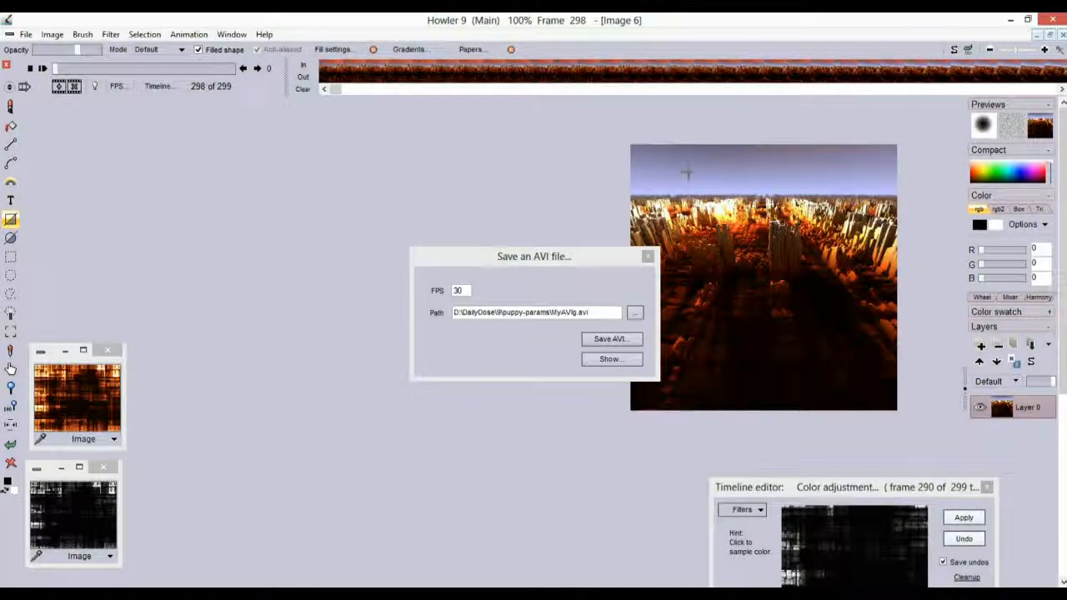
click(647, 255)
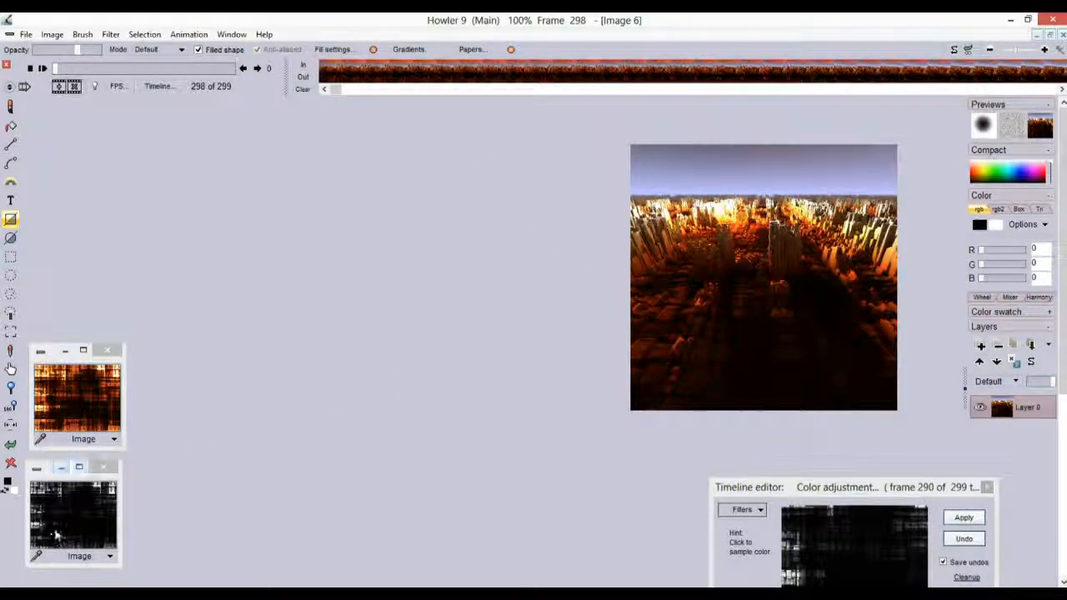
drag(56, 486, 107, 192)
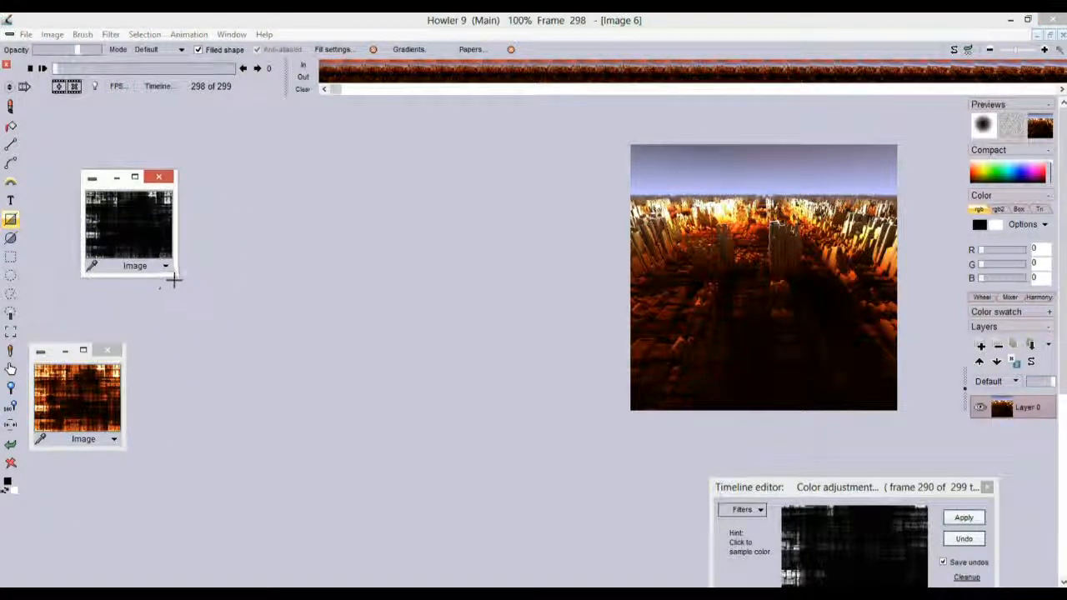
Enlarge the black-and-white texture window slightly and move it below the orange texture window
click(52, 34)
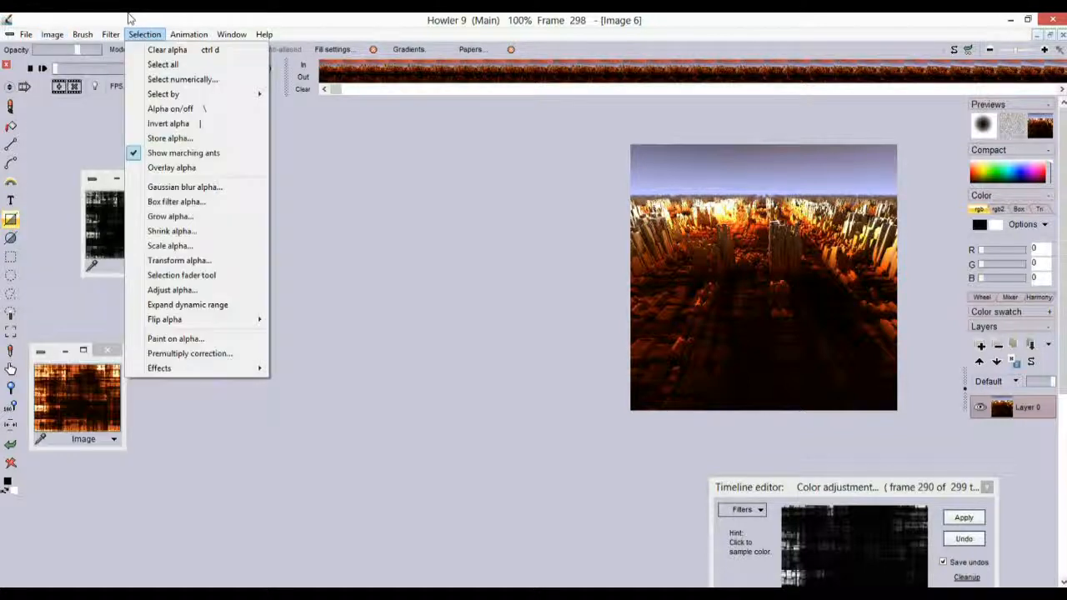
click(129, 18)
drag(178, 278, 205, 295)
drag(105, 182, 69, 472)
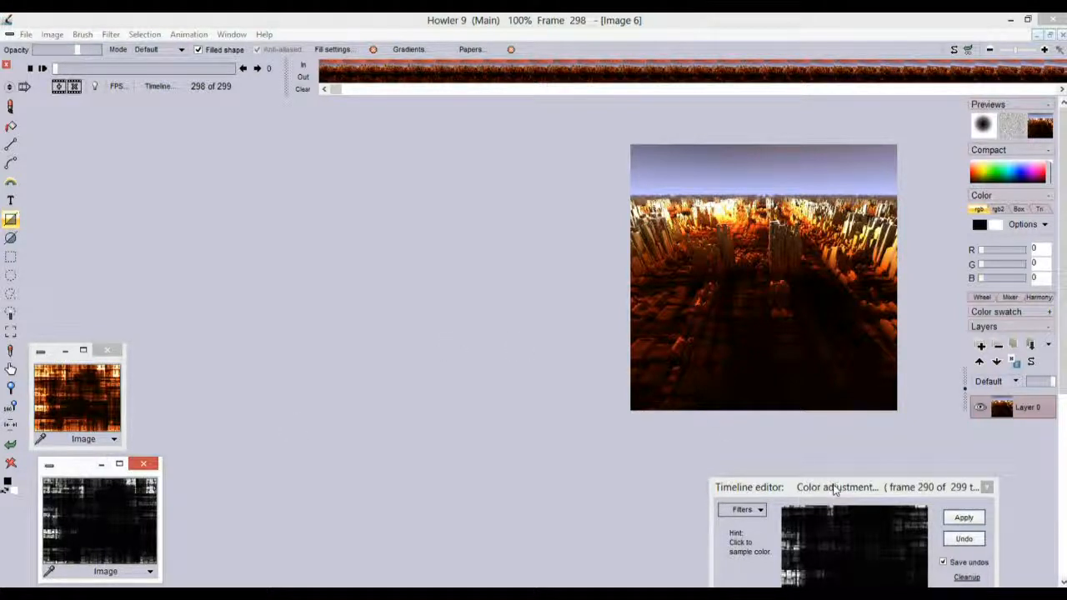
Bring up the timeline editor, set it aside below the main image, and undo the last render
click(158, 88)
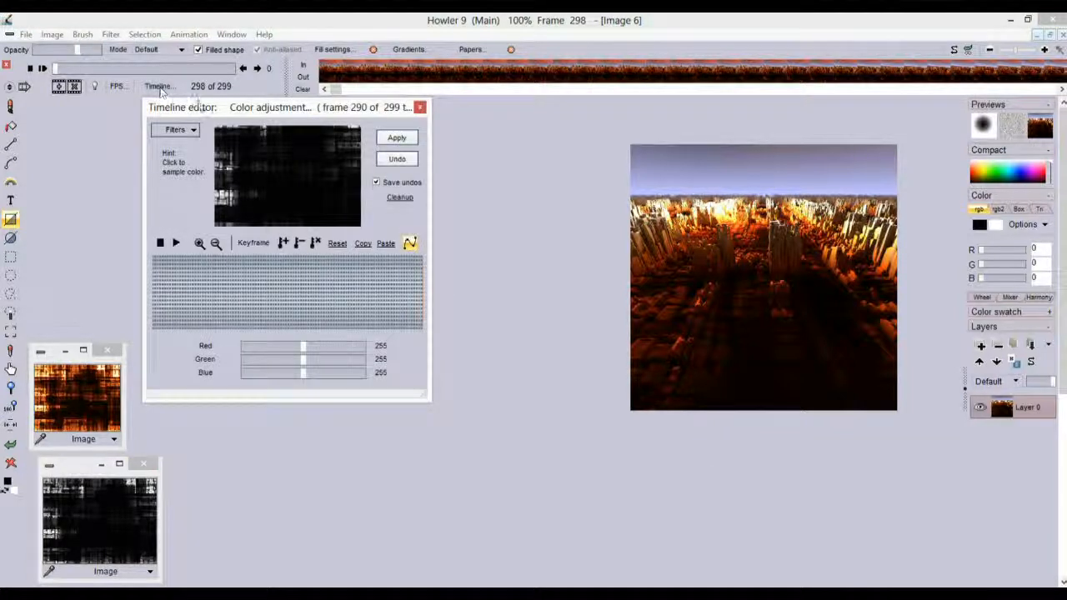
drag(203, 107, 274, 231)
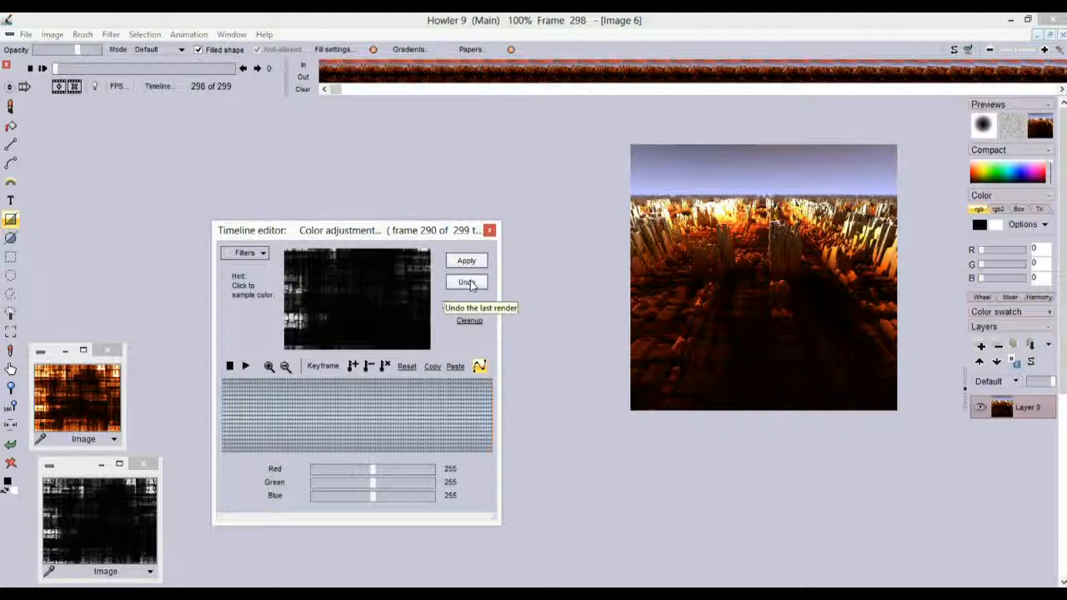
drag(329, 233, 865, 487)
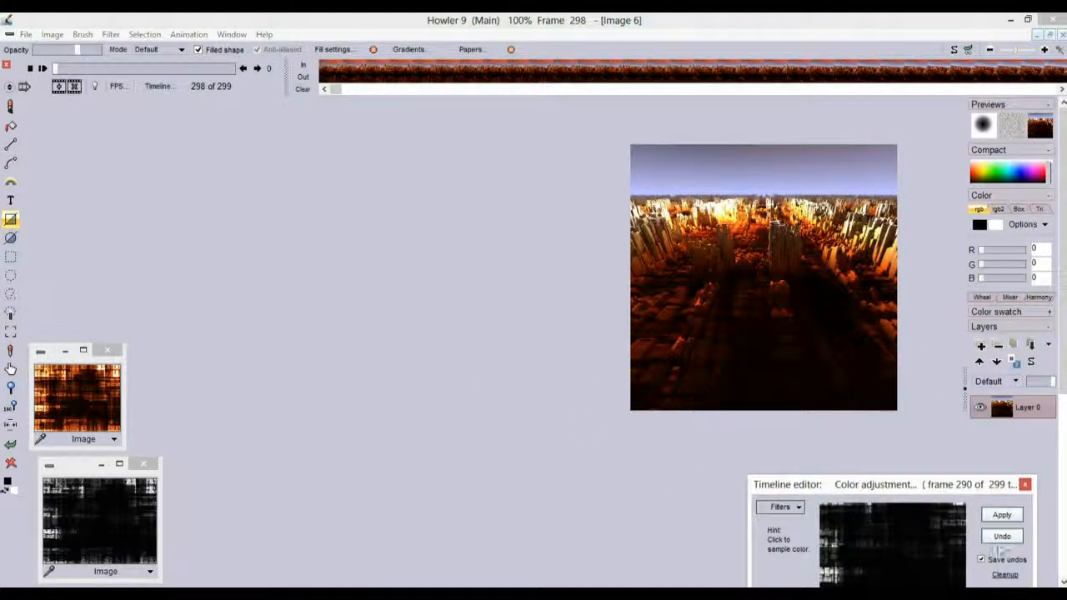
click(1004, 537)
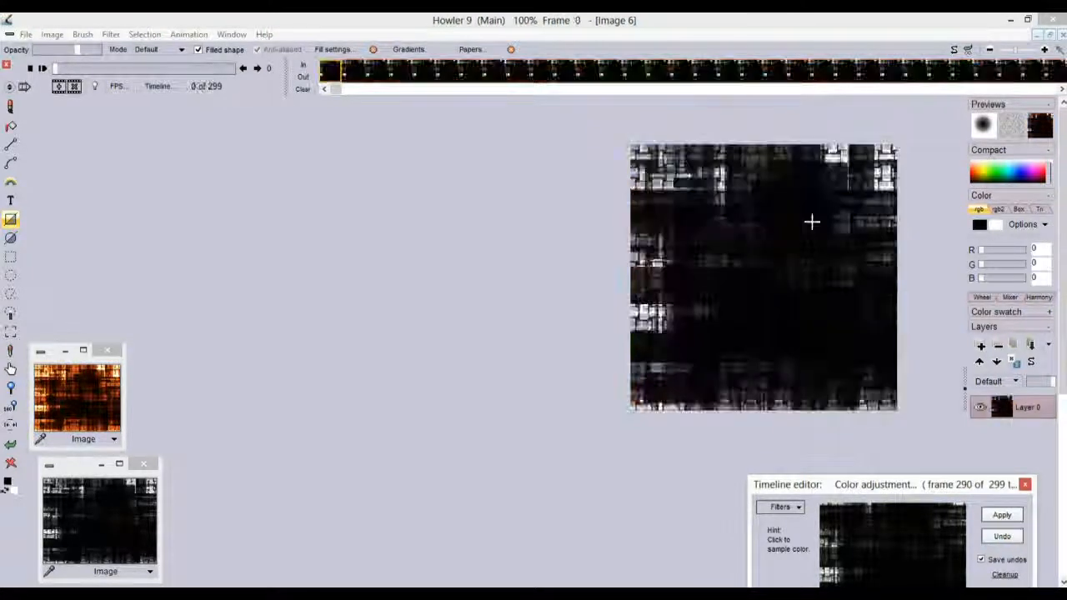
Scrub through the black-and-white texture frames and inspect the timeline editor's color adjustment settings
mouse_move(62, 70)
mouse_down()
mouse_move(231, 70)
mouse_move(50, 71)
mouse_up()
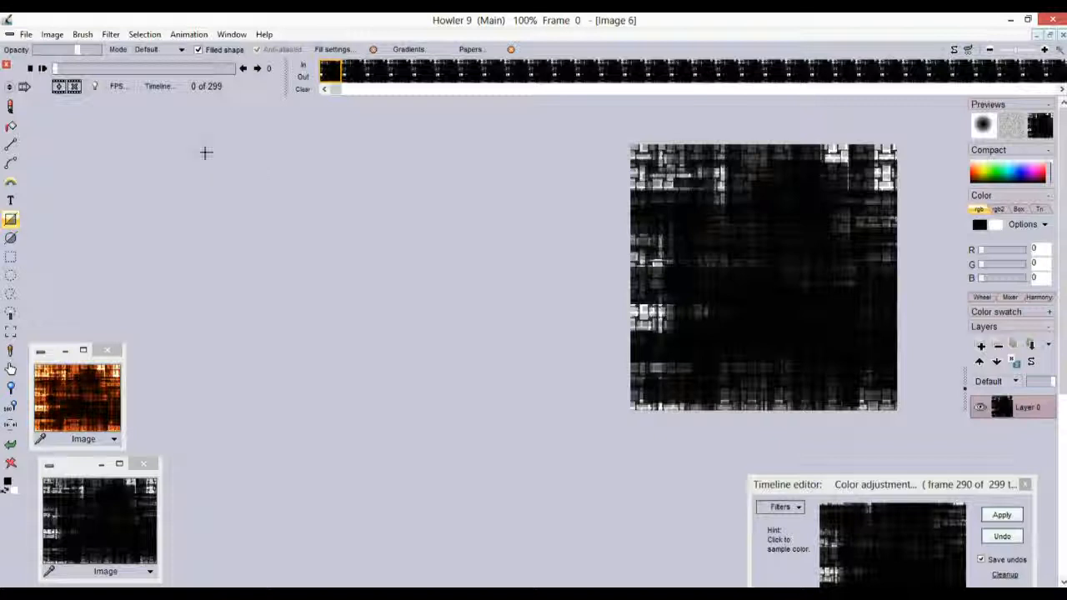
drag(844, 485, 345, 207)
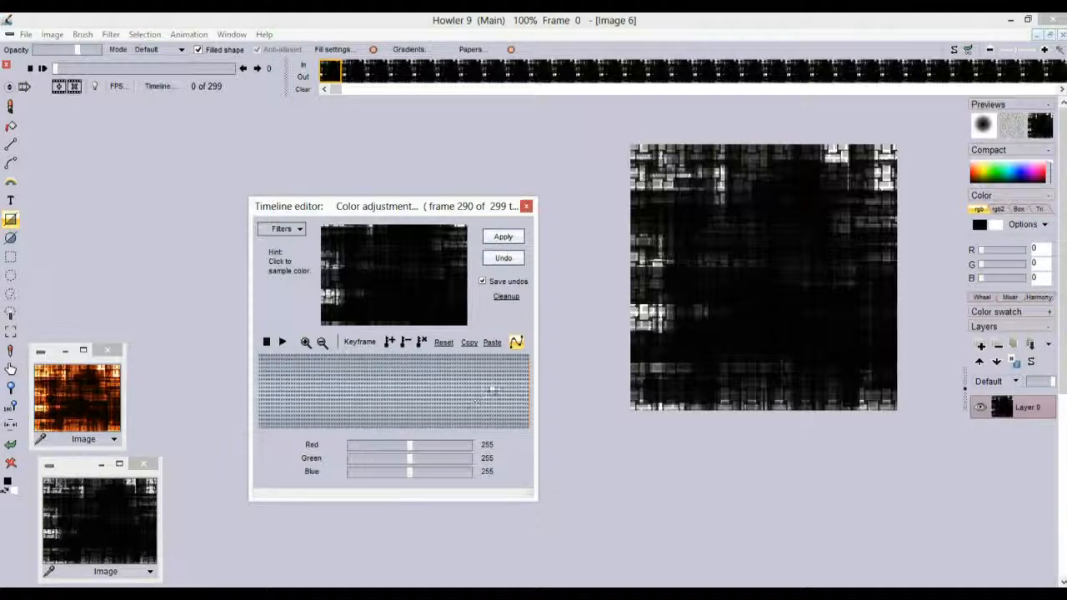
drag(366, 211, 876, 451)
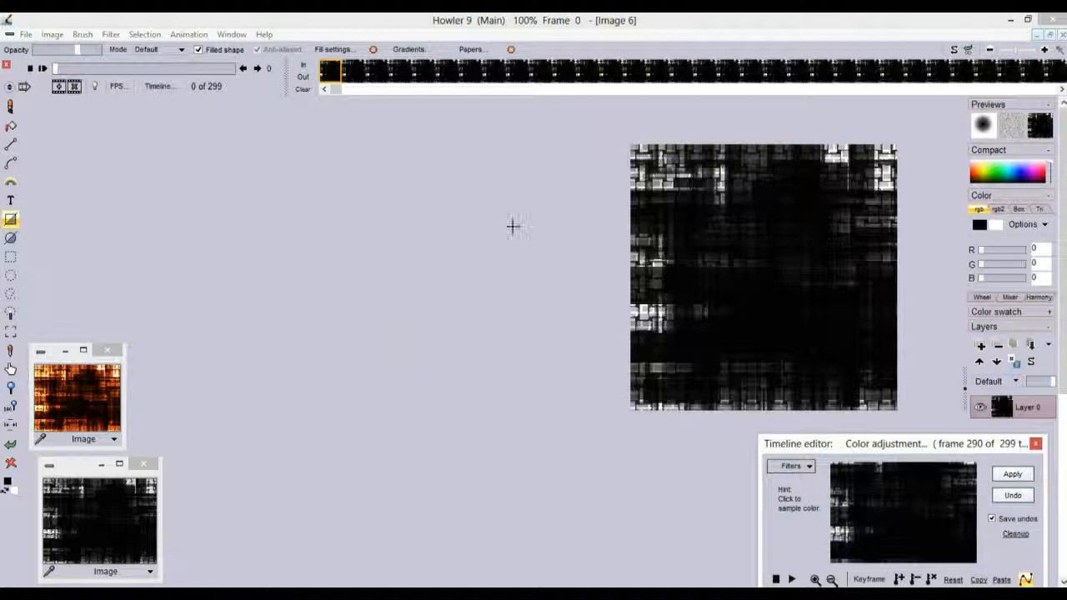
drag(92, 70, 54, 70)
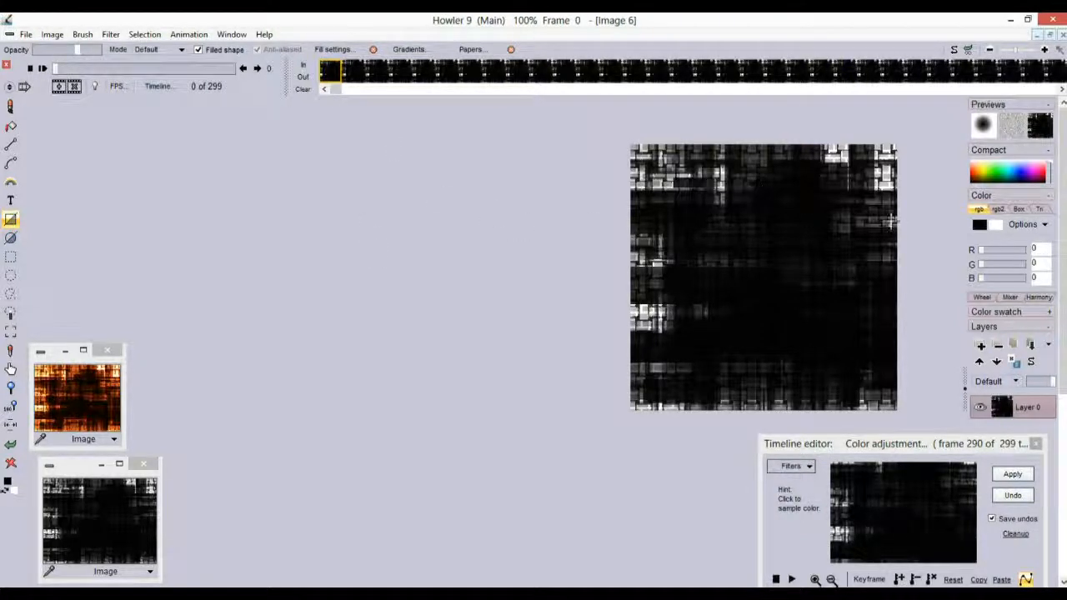
mouse_move(64, 70)
mouse_down()
mouse_move(109, 70)
mouse_move(55, 70)
mouse_up()
Open the 3D terrain raytracing filter on the texture animation and shift its dialog slightly toward the main image
click(111, 34)
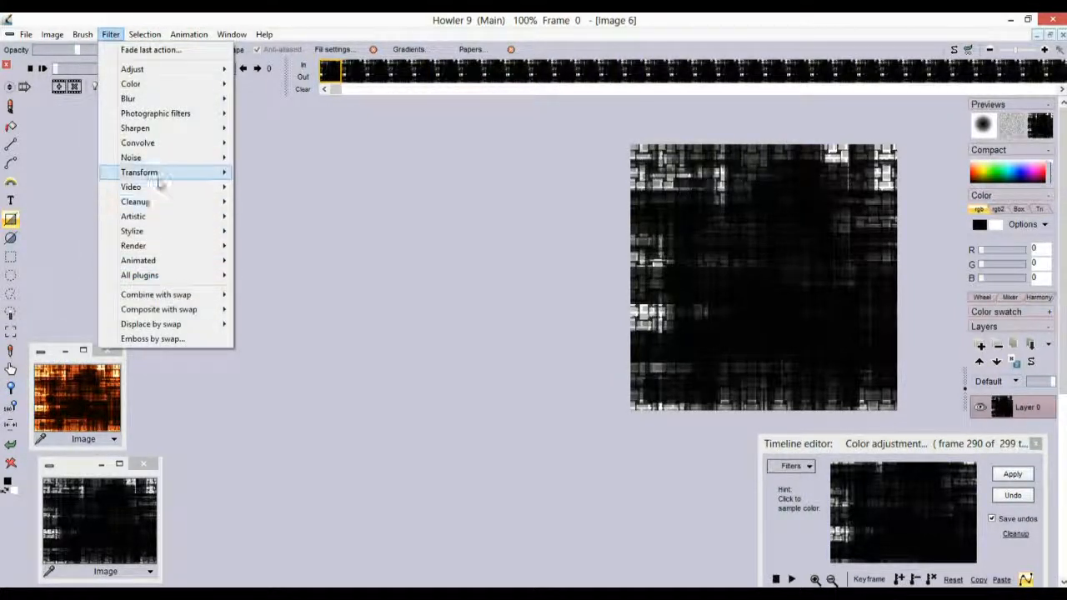
mouse_move(158, 178)
click(302, 249)
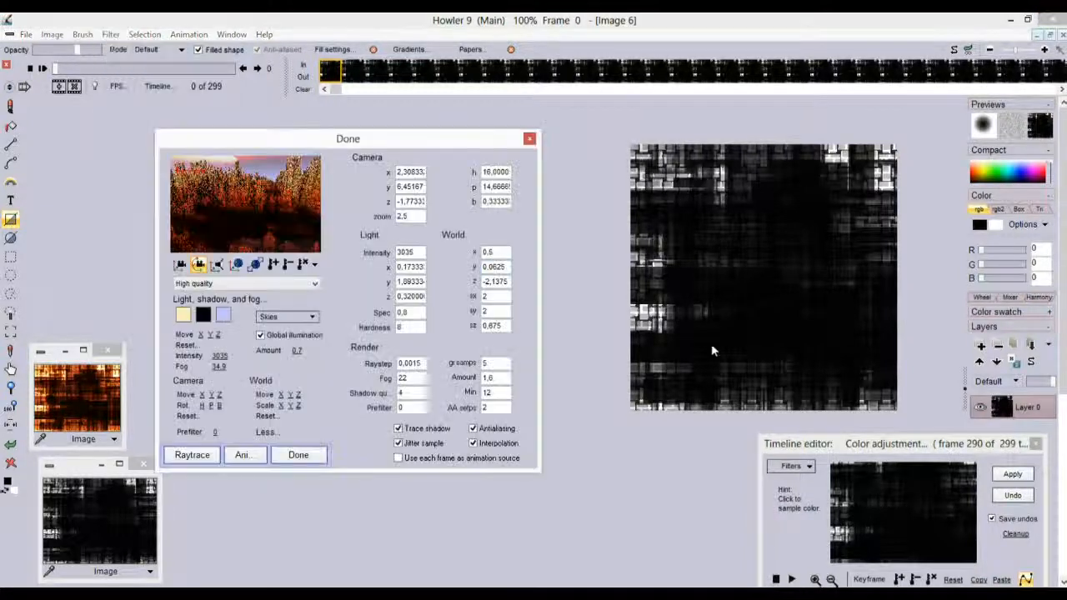
drag(341, 139, 374, 140)
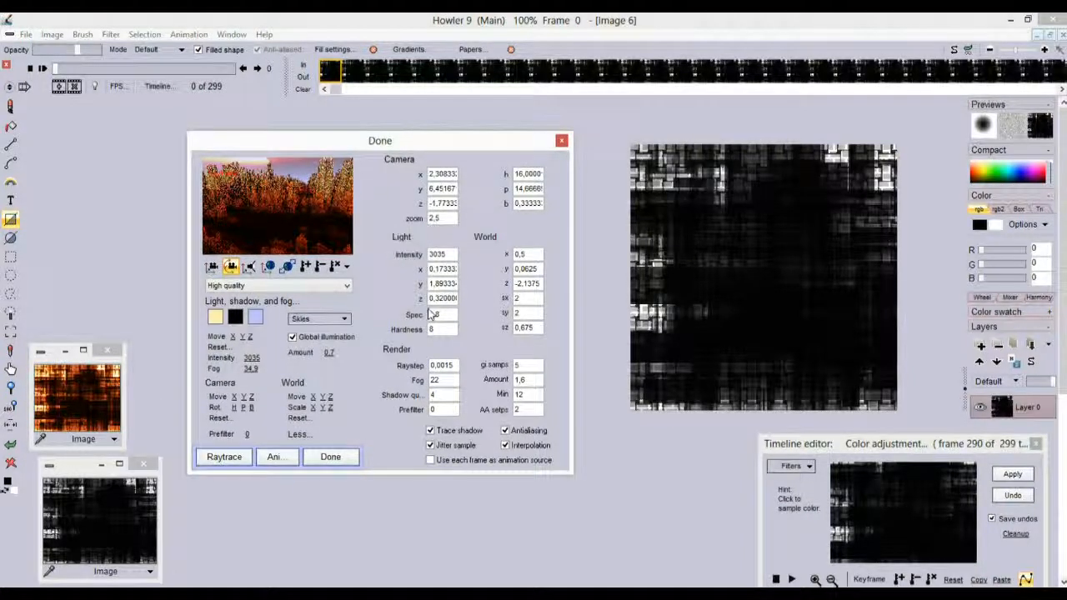
Scrub the terrain camera animation from its first frame to its last and close the scrub bar
click(348, 267)
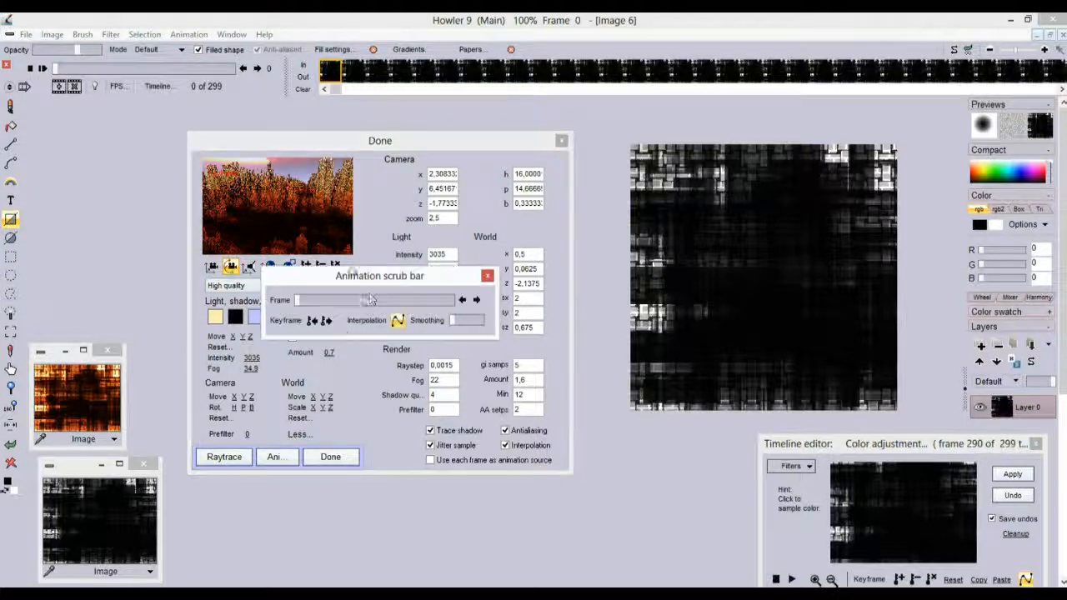
click(310, 303)
drag(354, 301, 471, 300)
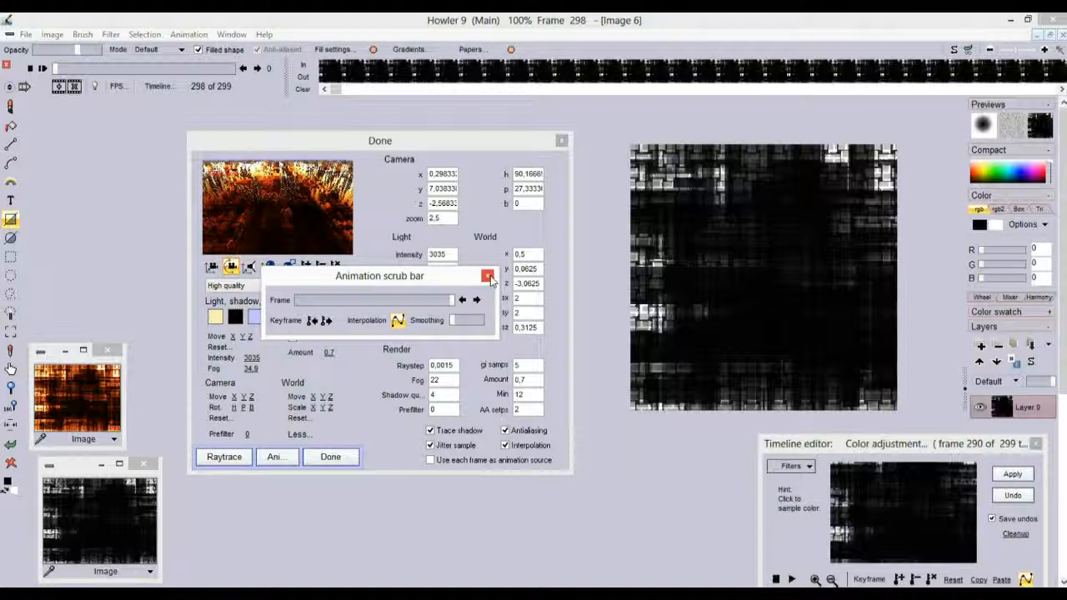
click(487, 276)
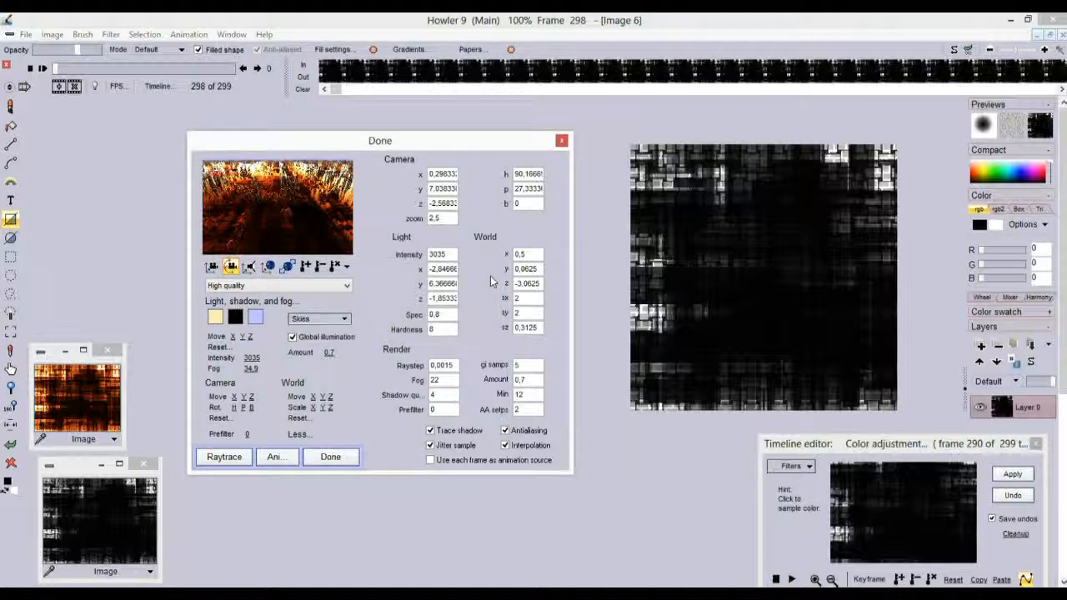
Step backward and forward through the terrain animation's keyframes, ending at the last frame
click(349, 268)
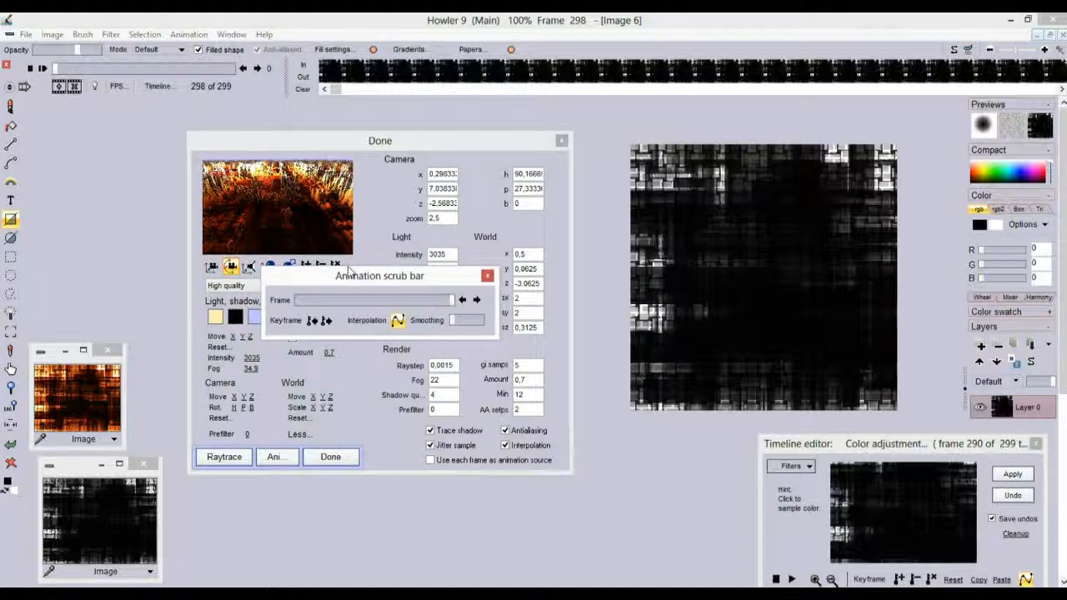
click(314, 323)
click(314, 323)
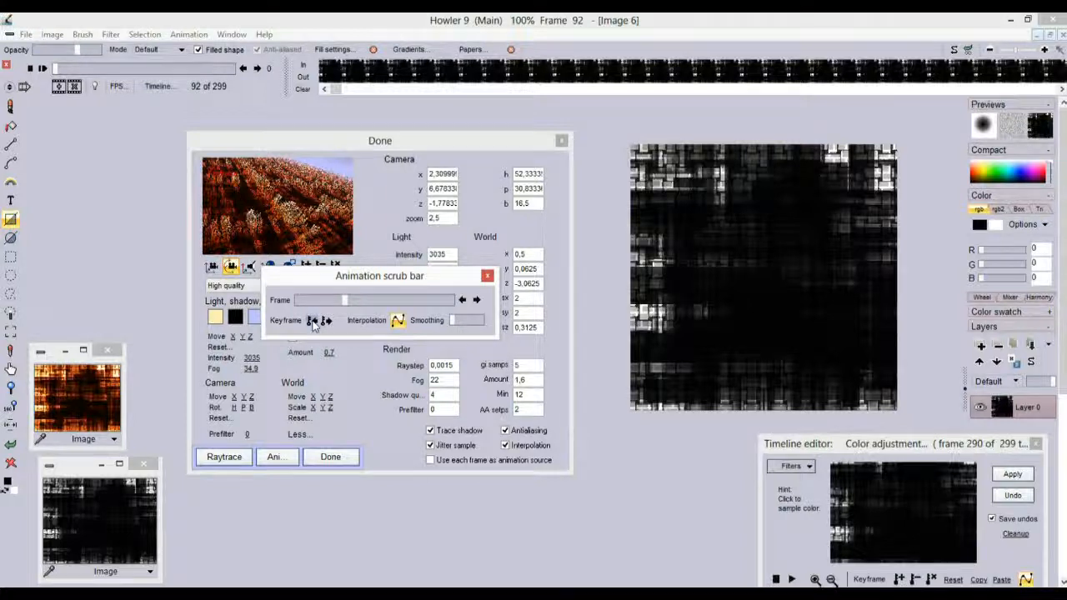
click(314, 323)
click(327, 321)
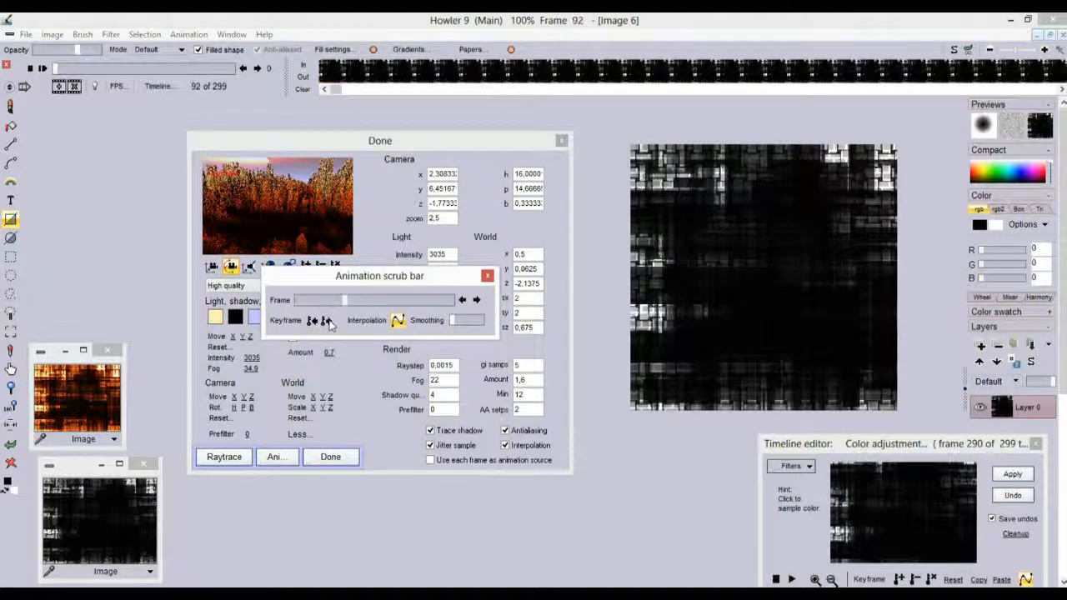
click(327, 321)
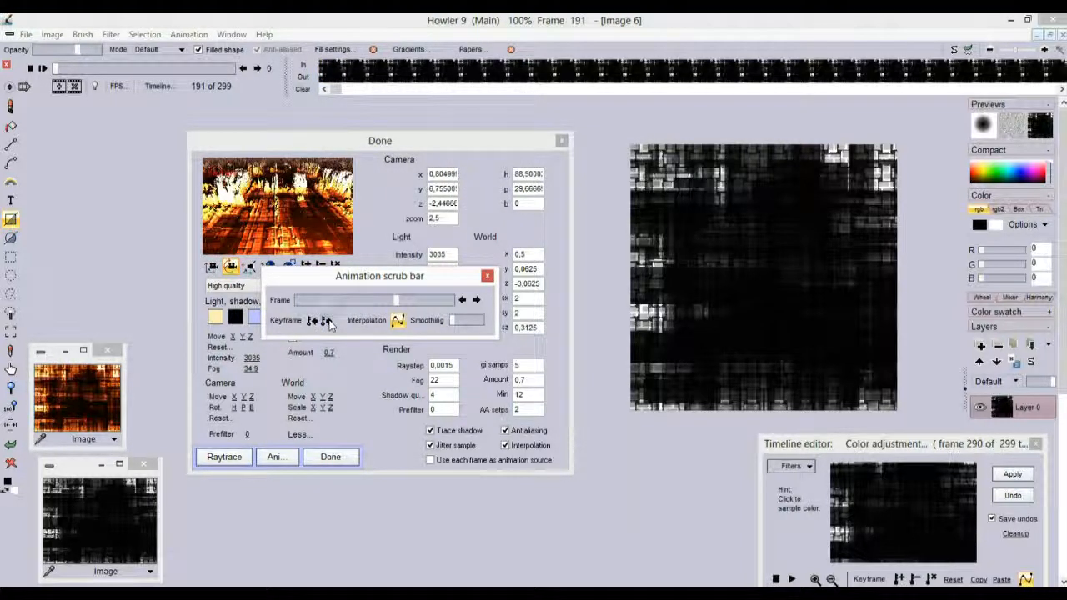
click(329, 321)
mouse_move(450, 300)
mouse_down()
mouse_move(429, 301)
mouse_move(463, 301)
mouse_up()
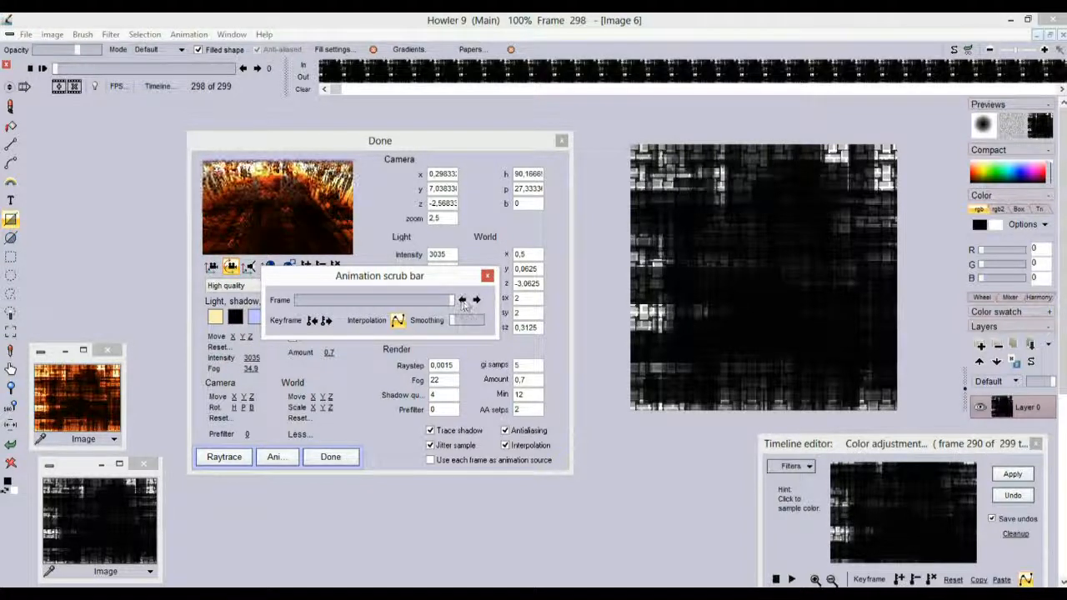
click(488, 275)
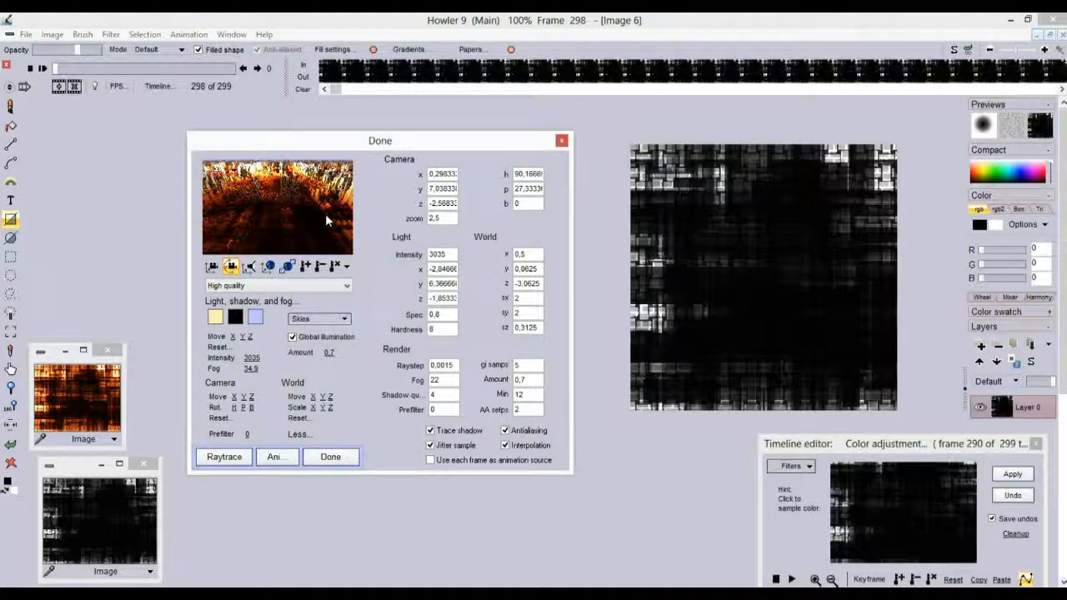
Clear all keyframes of the terrain animation, check the scrub bar for remaining ones, and return to frame 0
click(334, 267)
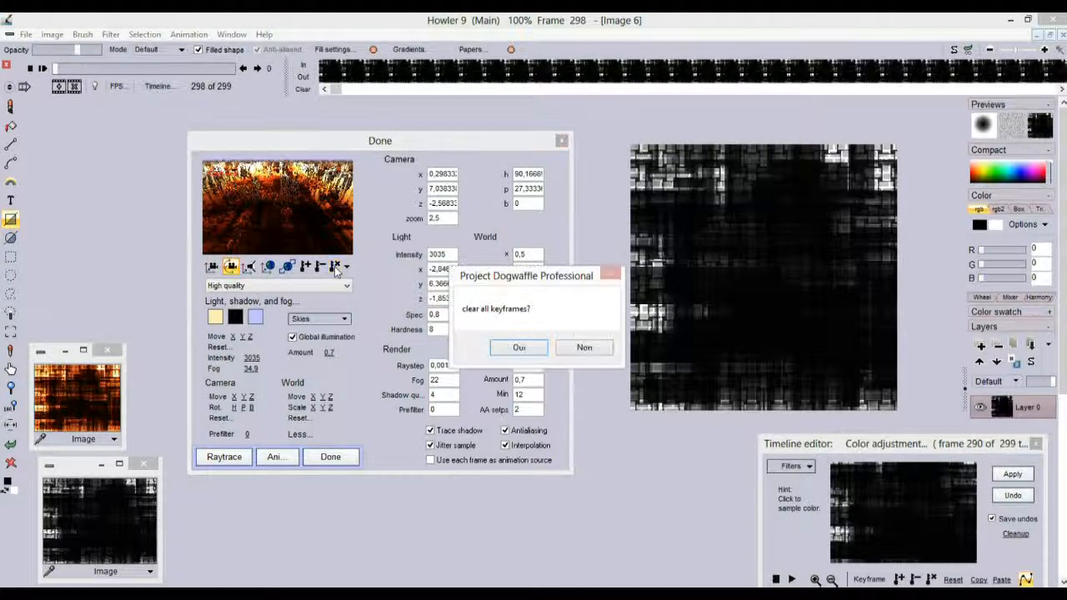
click(521, 348)
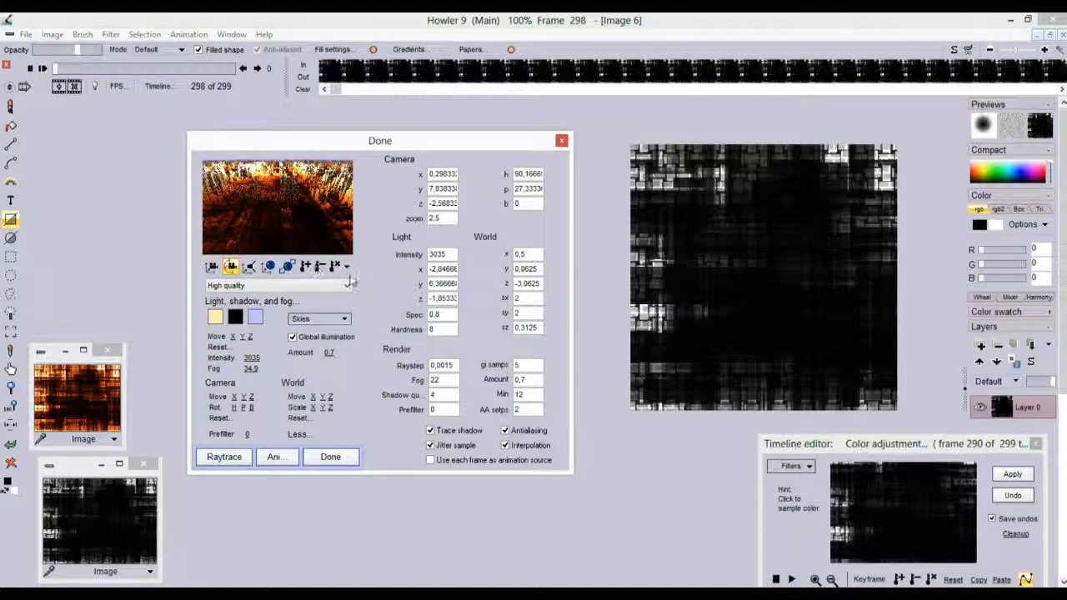
click(349, 272)
drag(454, 307, 296, 302)
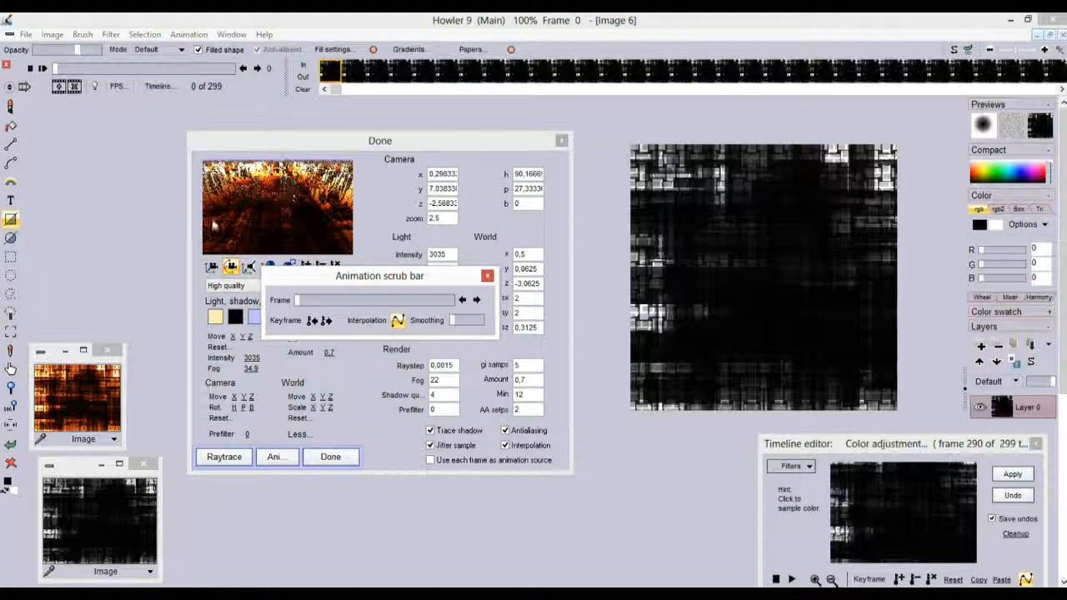
click(327, 321)
click(313, 321)
drag(413, 304, 297, 301)
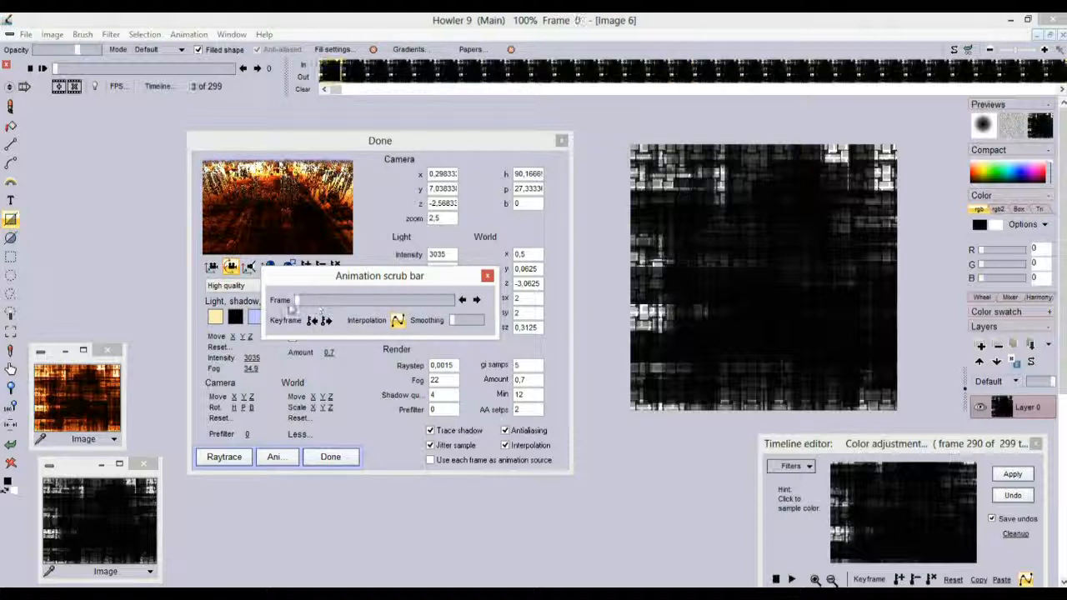
click(488, 275)
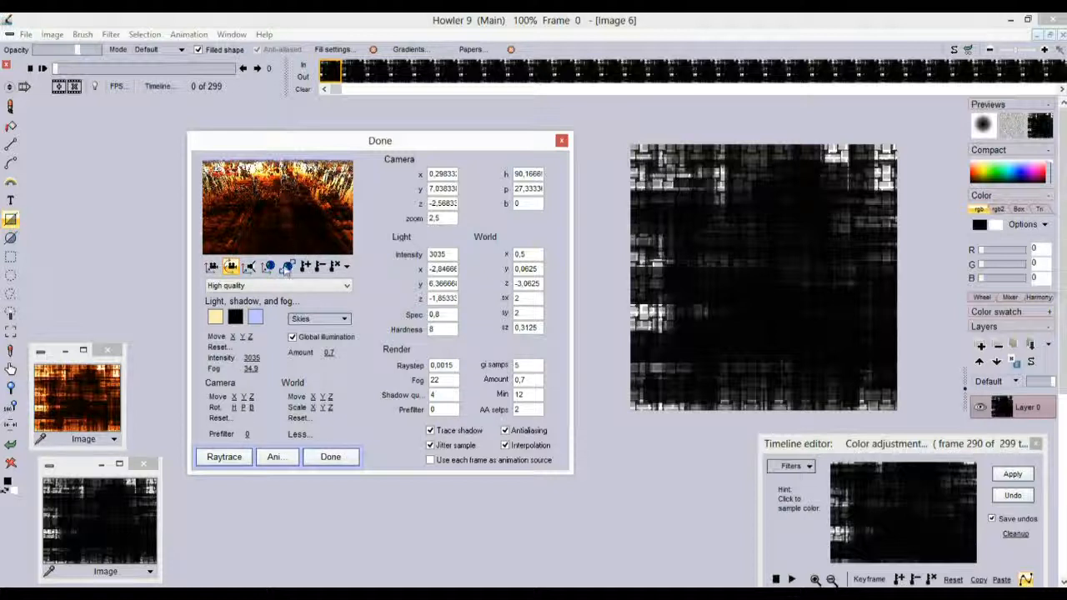
Move the camera in the terrain preview at frame 0 to about x -0.037, y 7.165
click(213, 266)
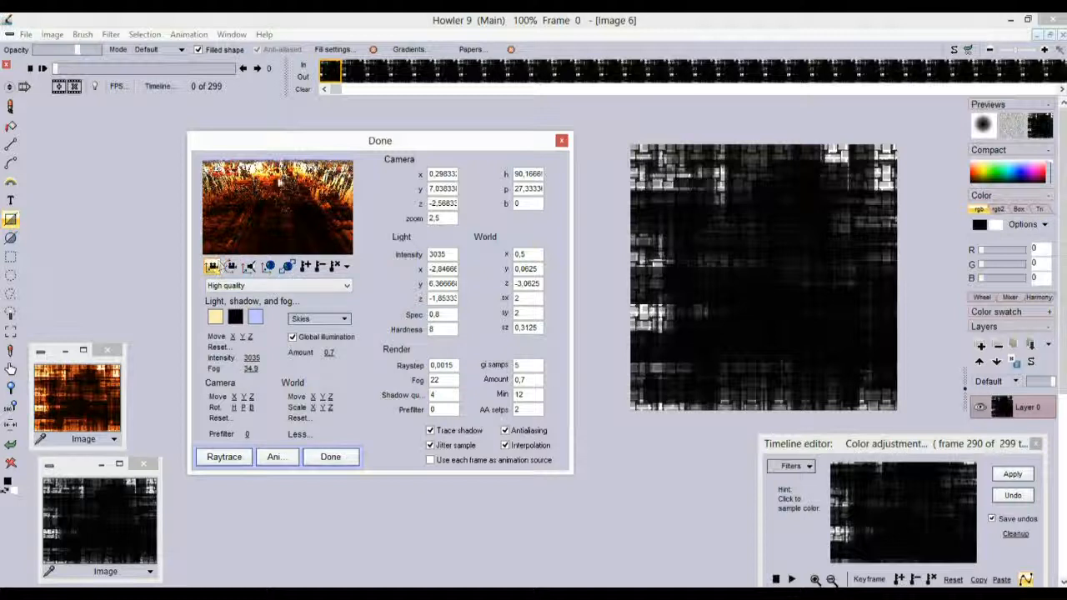
drag(279, 178, 366, 177)
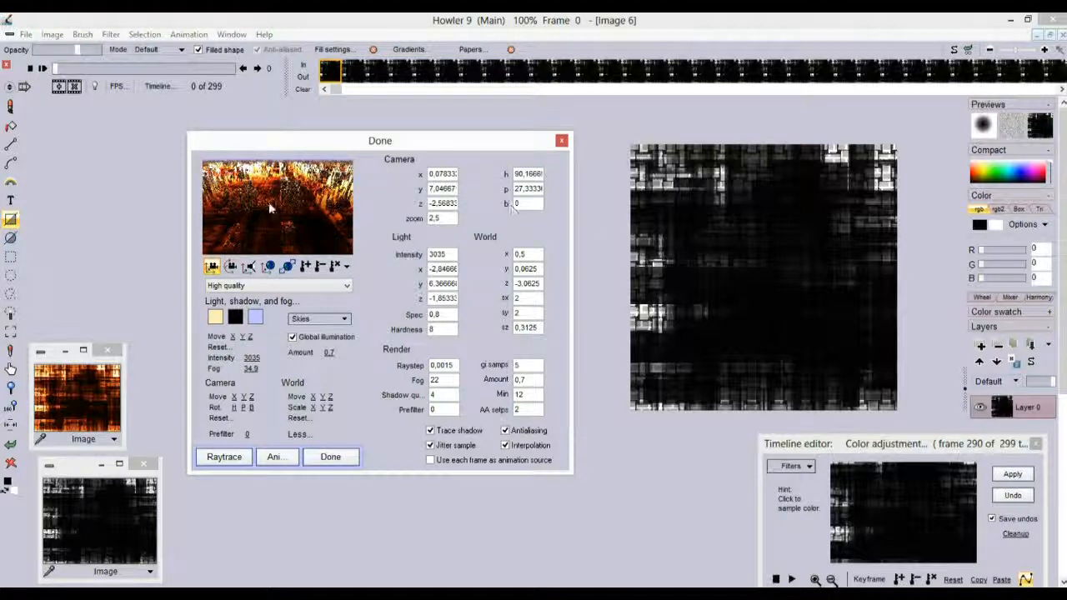
drag(293, 189, 337, 224)
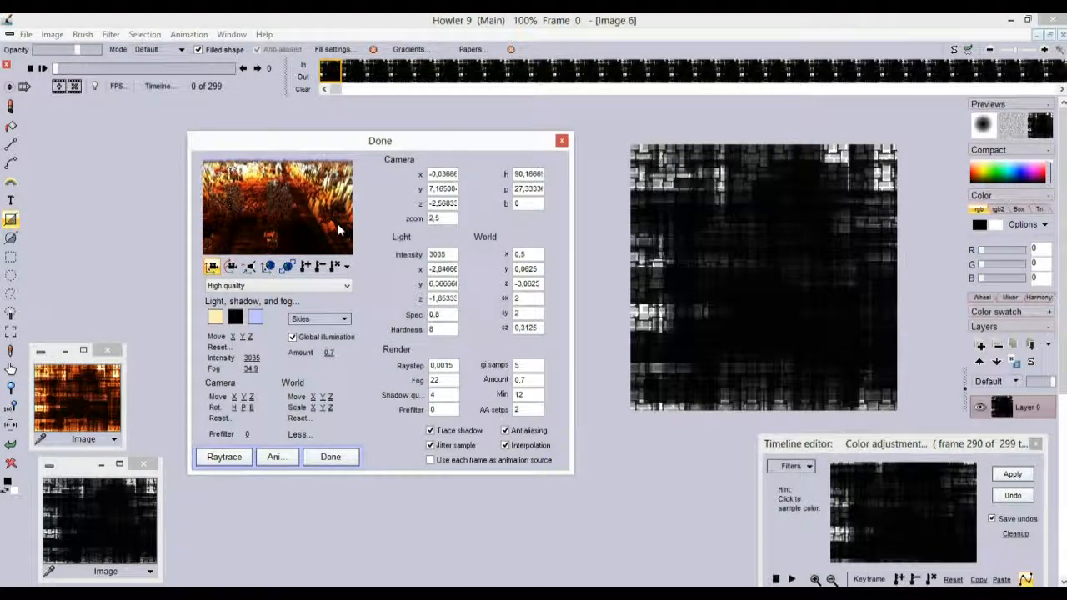
At frame 46, move the camera to about x -0.12, y 7.37 and rotate it to heading about 89.7, pitch about 8.2
click(346, 267)
mouse_move(301, 304)
mouse_down()
mouse_move(333, 303)
mouse_move(321, 303)
mouse_up()
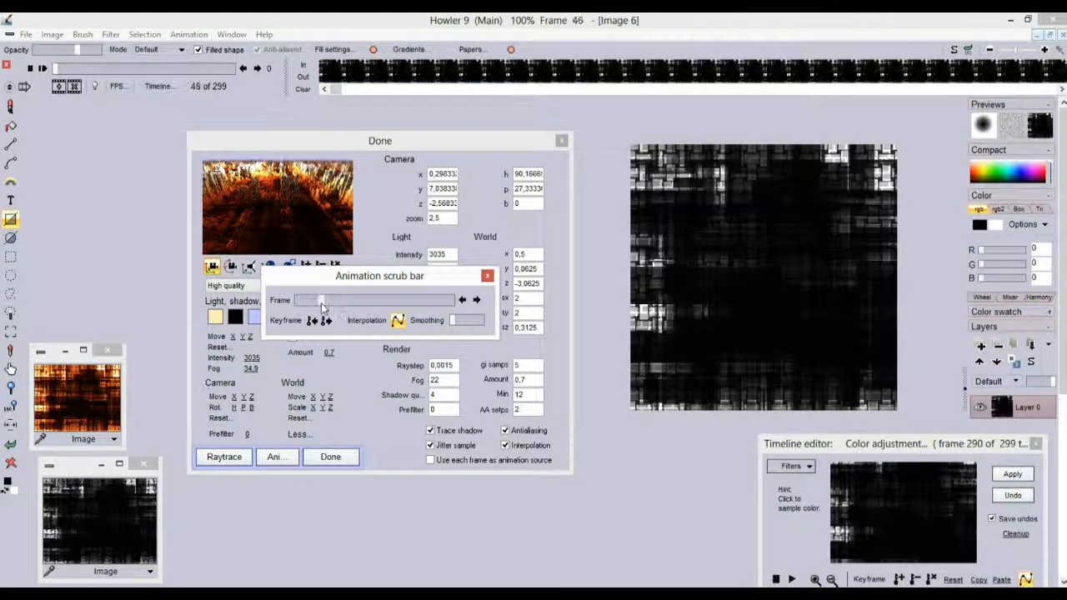
click(487, 278)
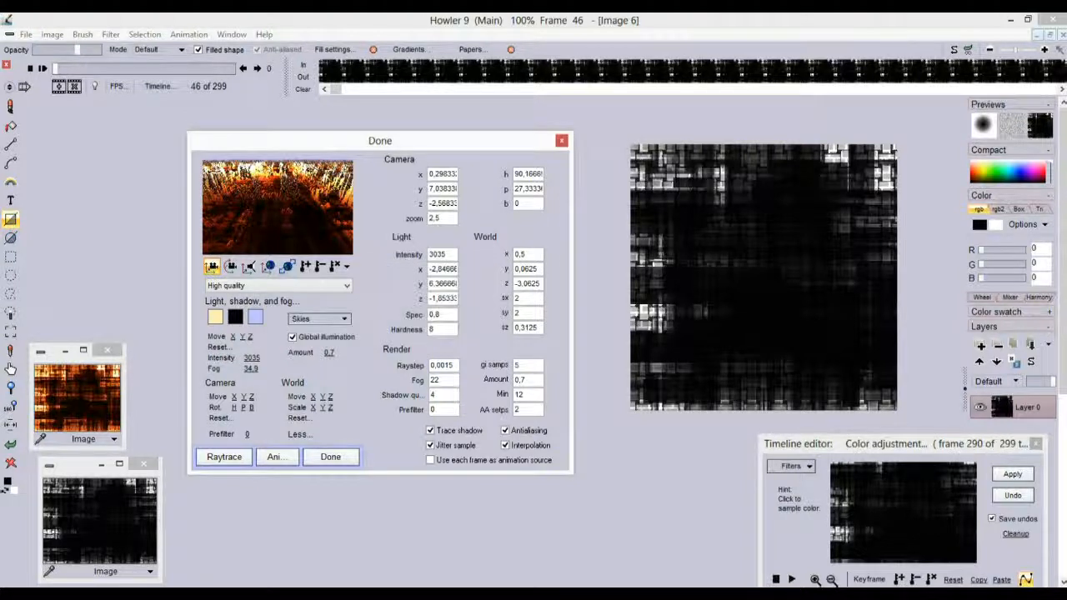
drag(304, 213, 395, 178)
drag(327, 180, 375, 181)
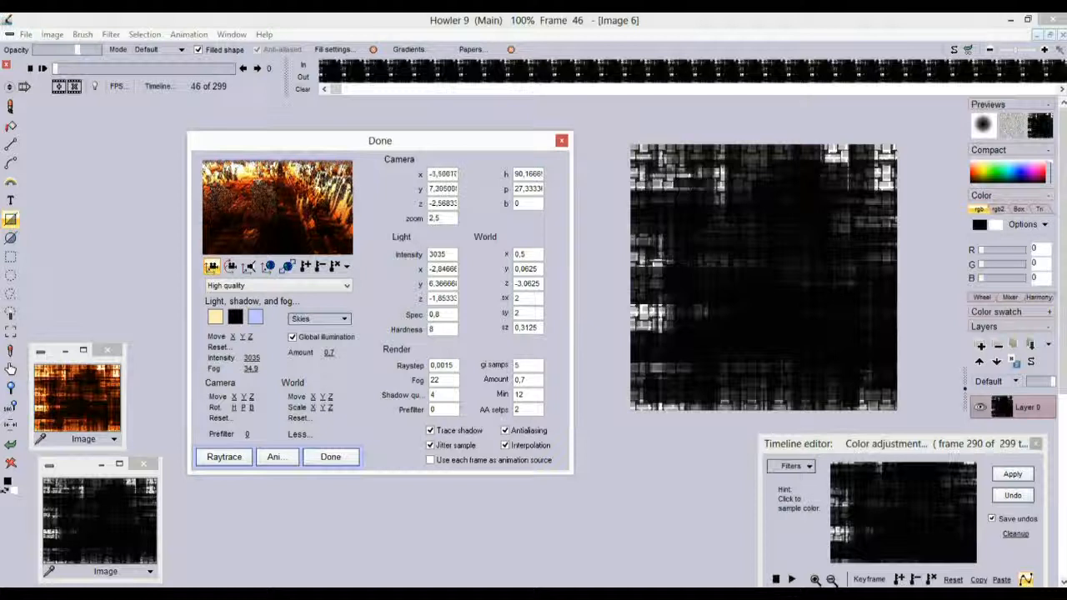
drag(311, 177, 354, 208)
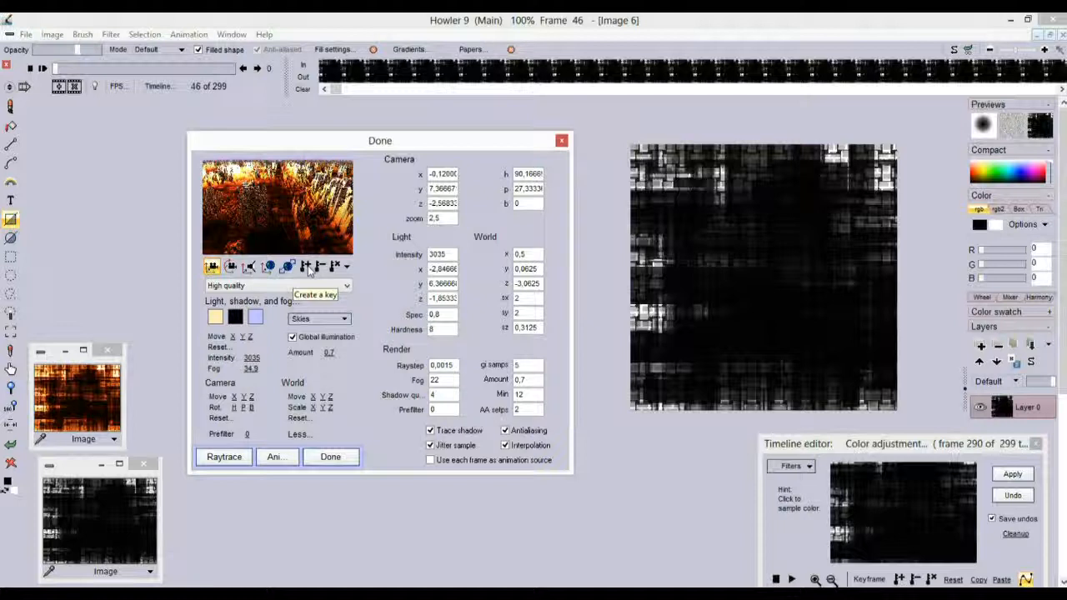
click(230, 269)
drag(288, 173, 280, 246)
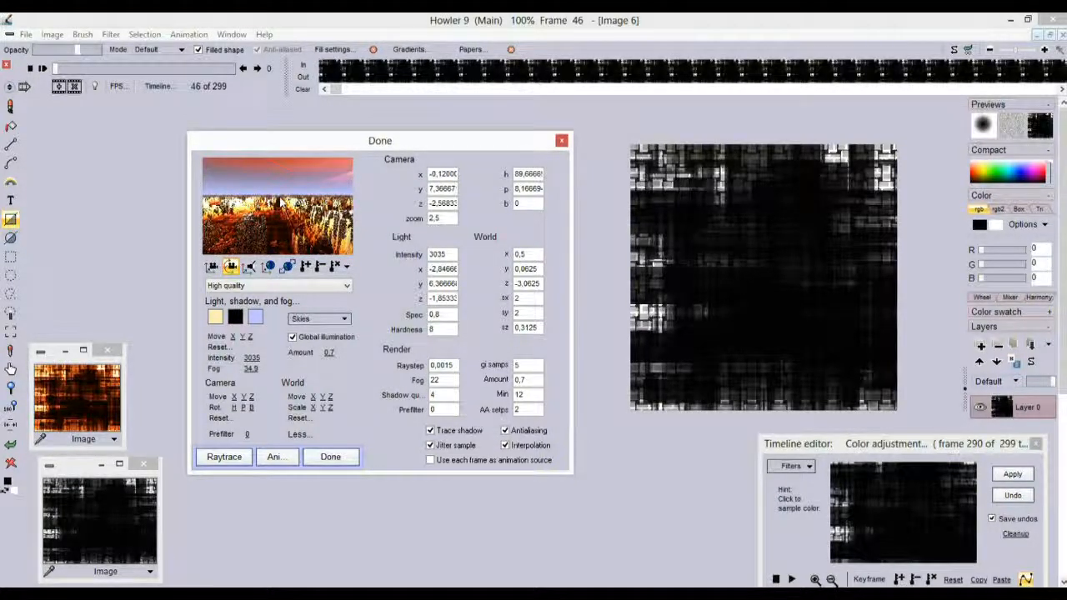
Rotate the camera to a pitch of about 3.2 at frame 46, and advance the terrain animation to frame 154
drag(281, 200, 282, 220)
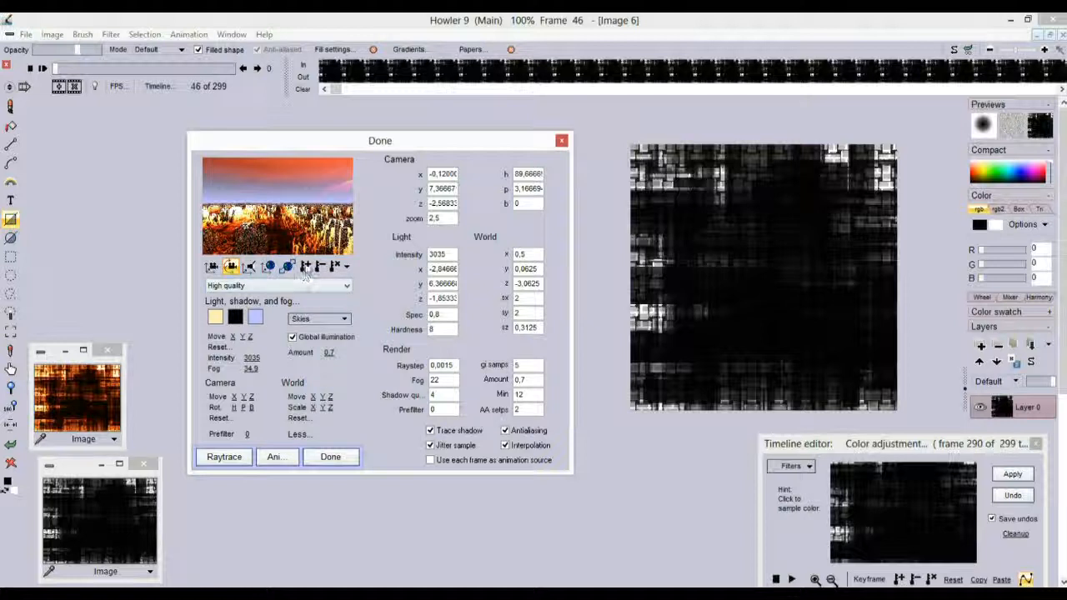
click(347, 268)
drag(339, 298, 377, 304)
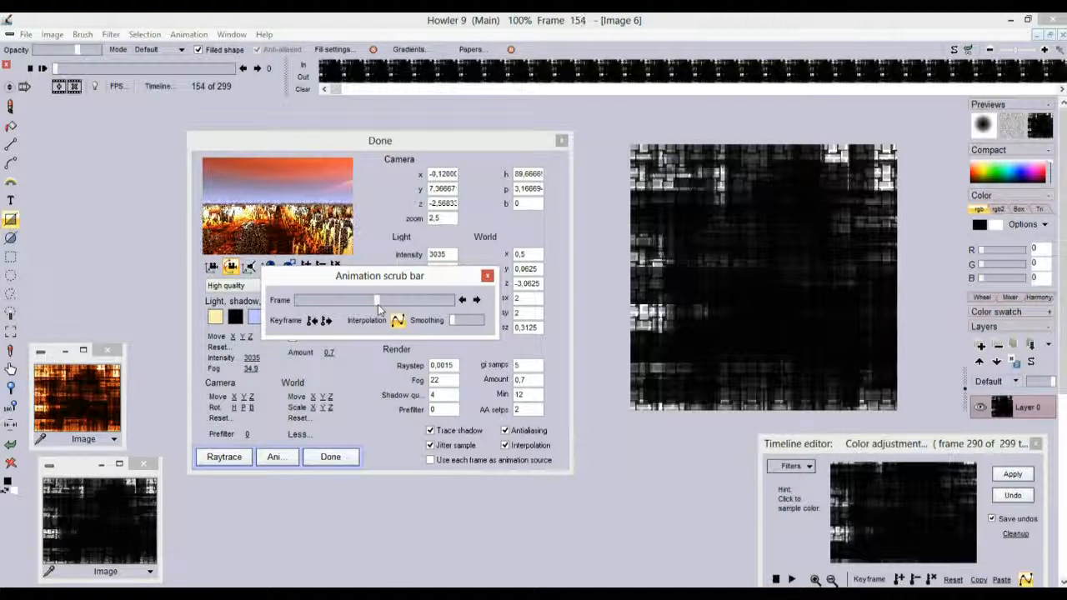
click(488, 276)
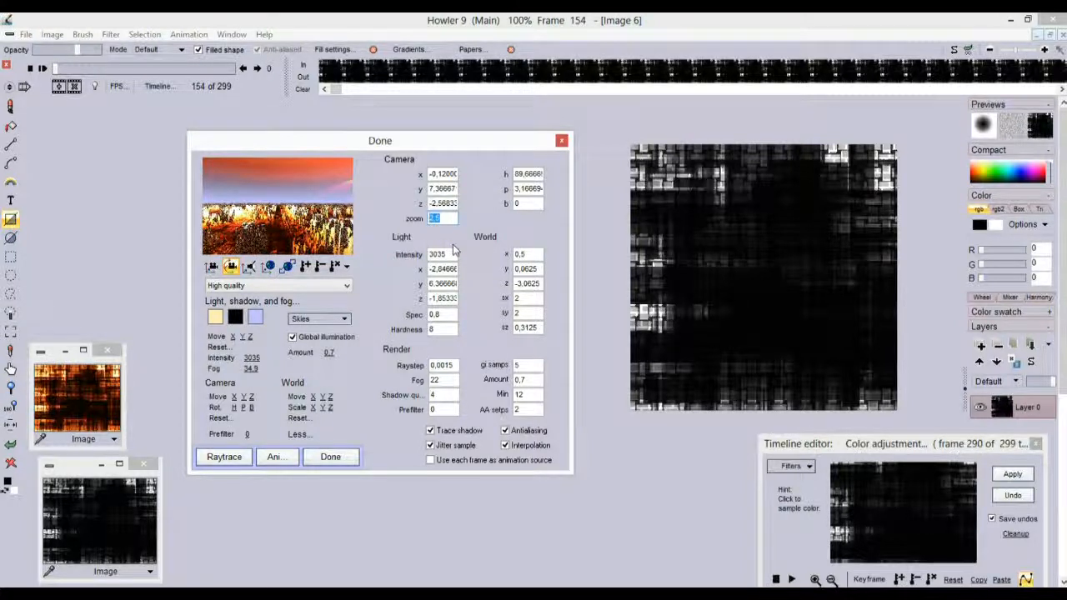
At frame 154, set the camera zoom to 22, rotate it to heading about 89.3, pitch about 3.3, and add a keyframe
text(4)
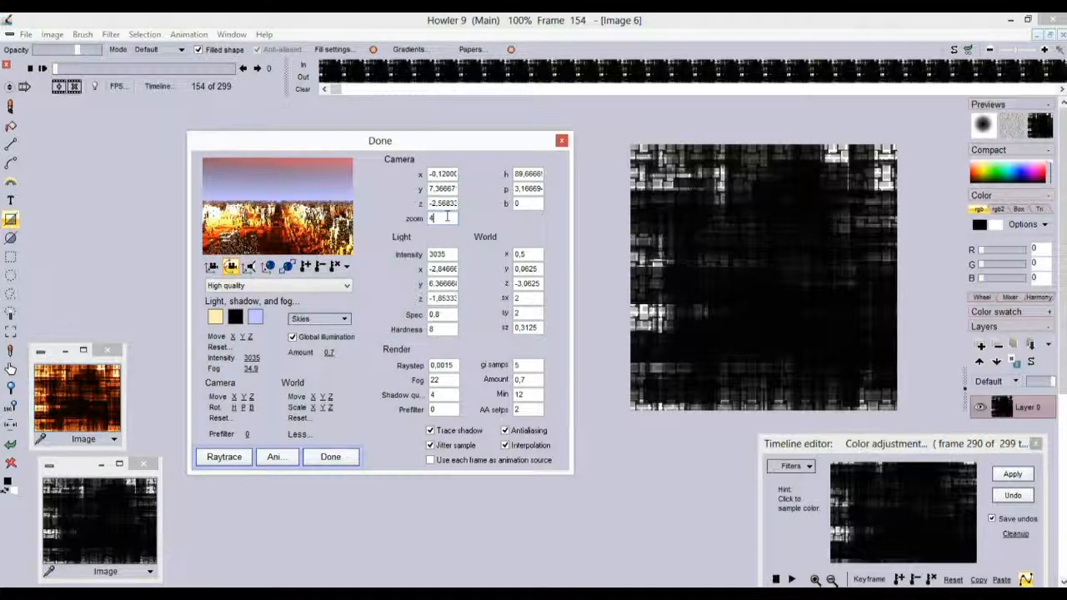
text(7)
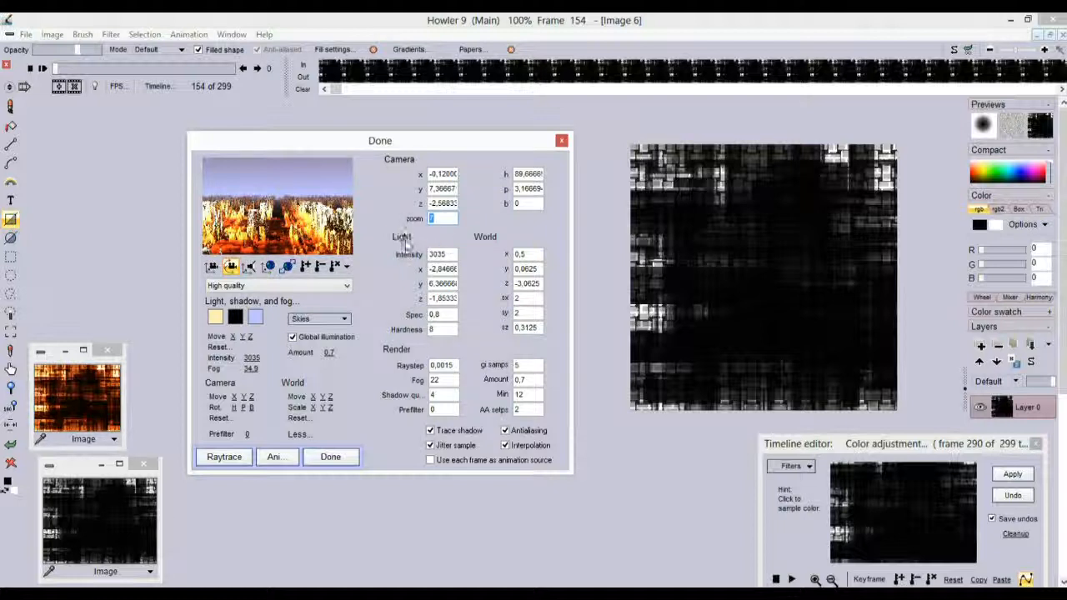
text(22)
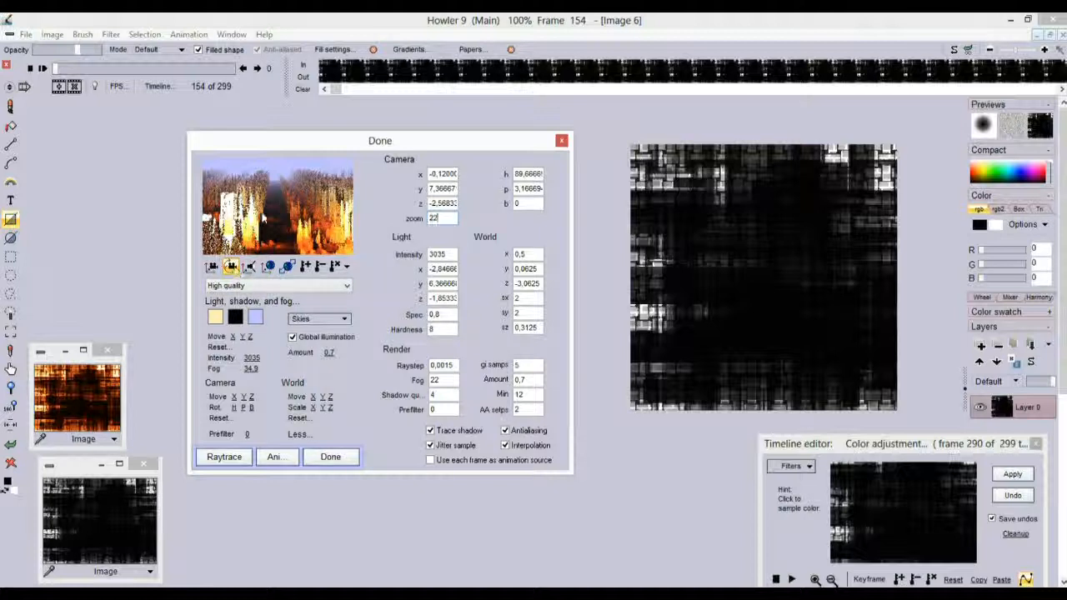
drag(288, 192, 290, 200)
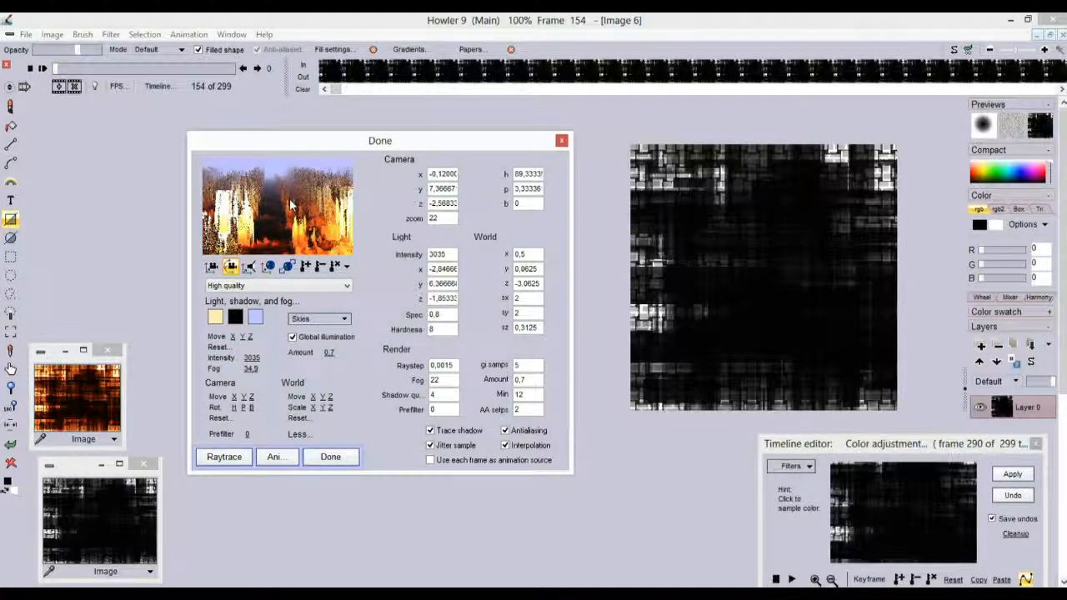
click(306, 267)
Go to frame 237 and move the camera to about x -0.213, y 8.40
click(345, 266)
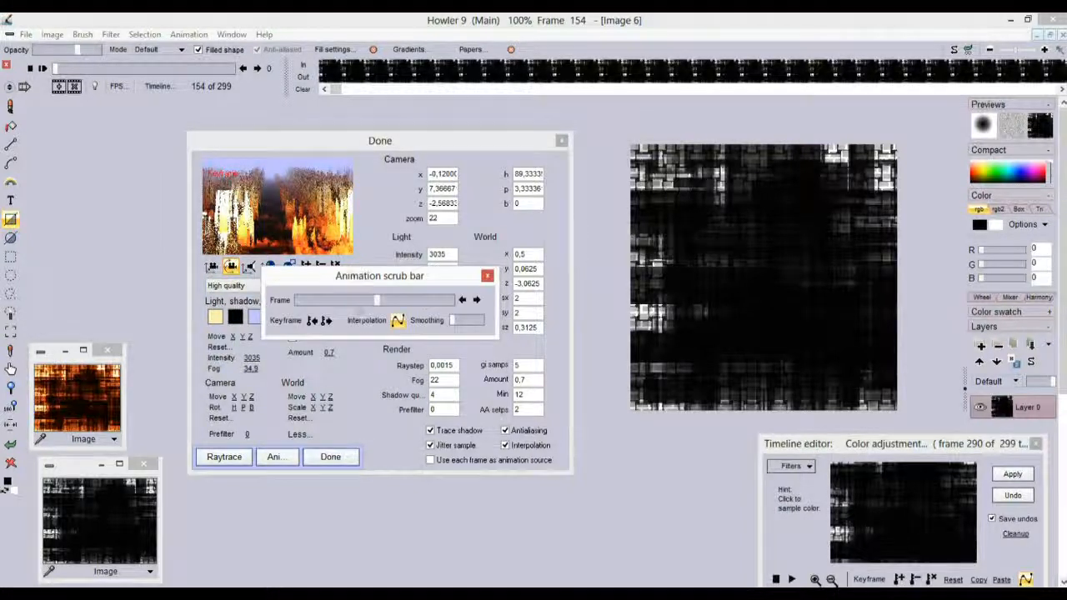
drag(404, 304, 421, 301)
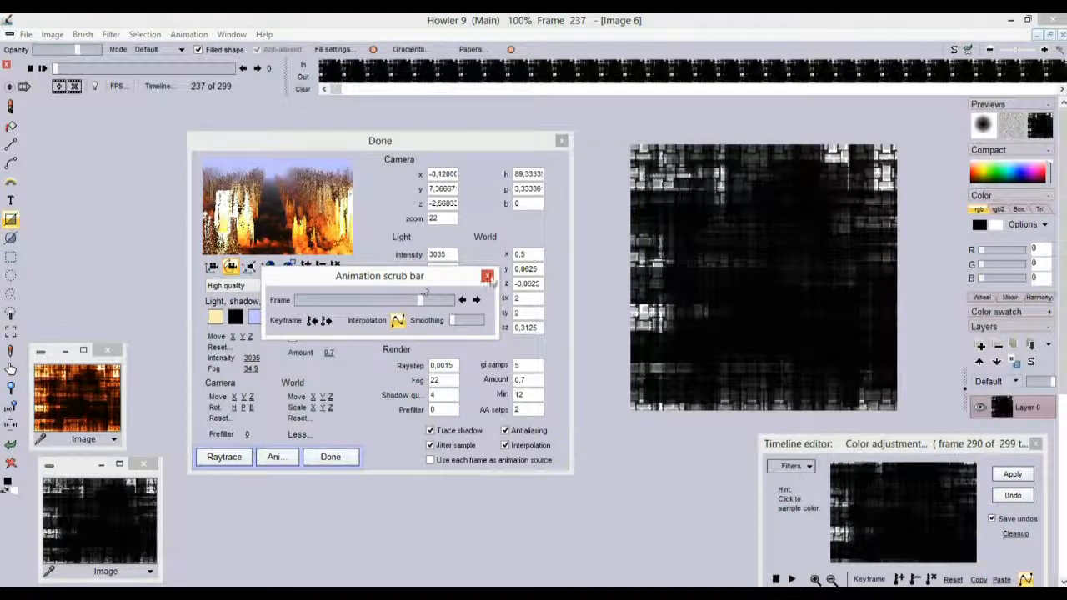
click(488, 276)
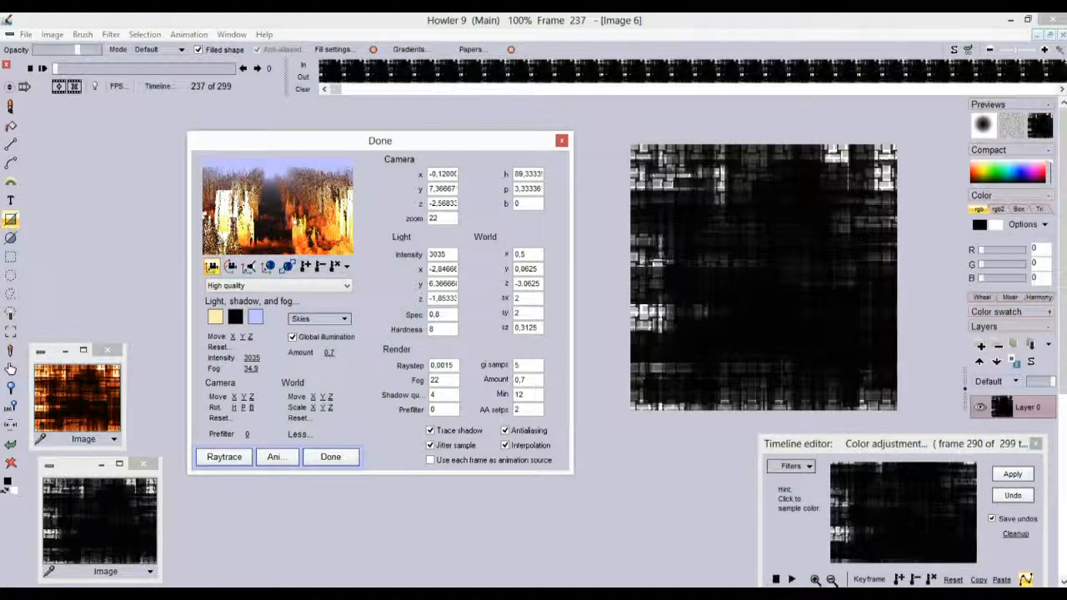
drag(292, 221, 305, 364)
drag(285, 184, 291, 308)
drag(301, 173, 290, 259)
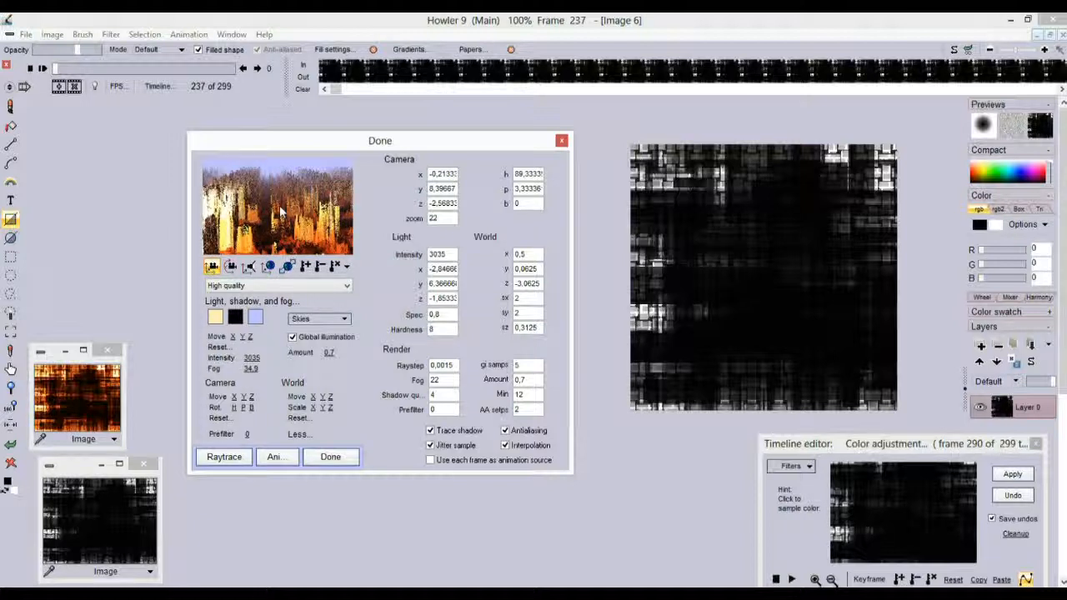
Go to frame 298 and move the camera to about x -0.255, y 8.365, z -2.835
click(350, 269)
click(448, 300)
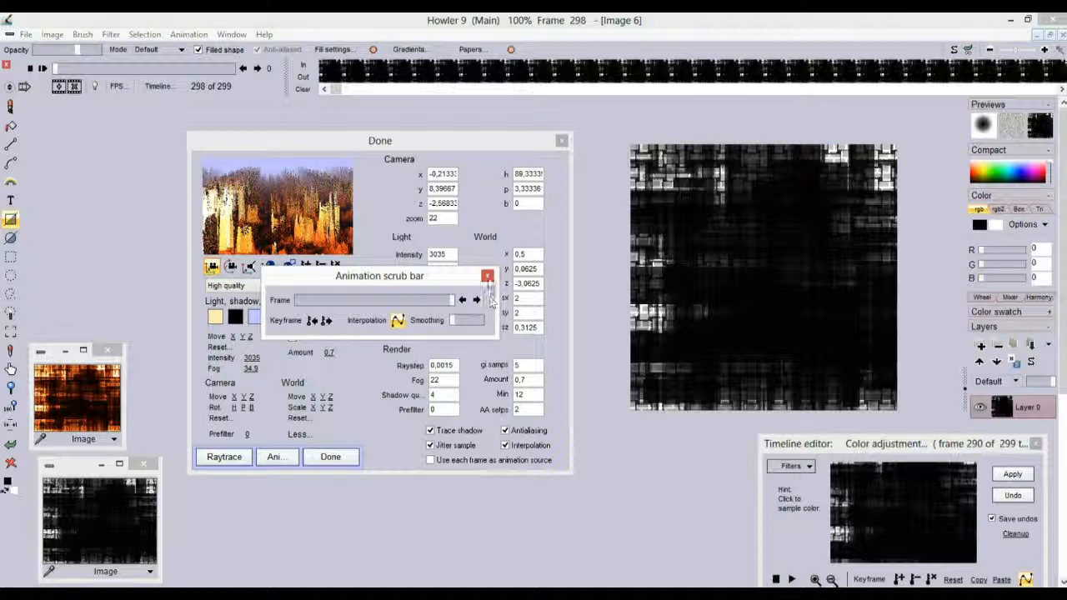
click(488, 276)
drag(279, 212, 267, 138)
drag(275, 216, 269, 182)
drag(275, 185, 346, 236)
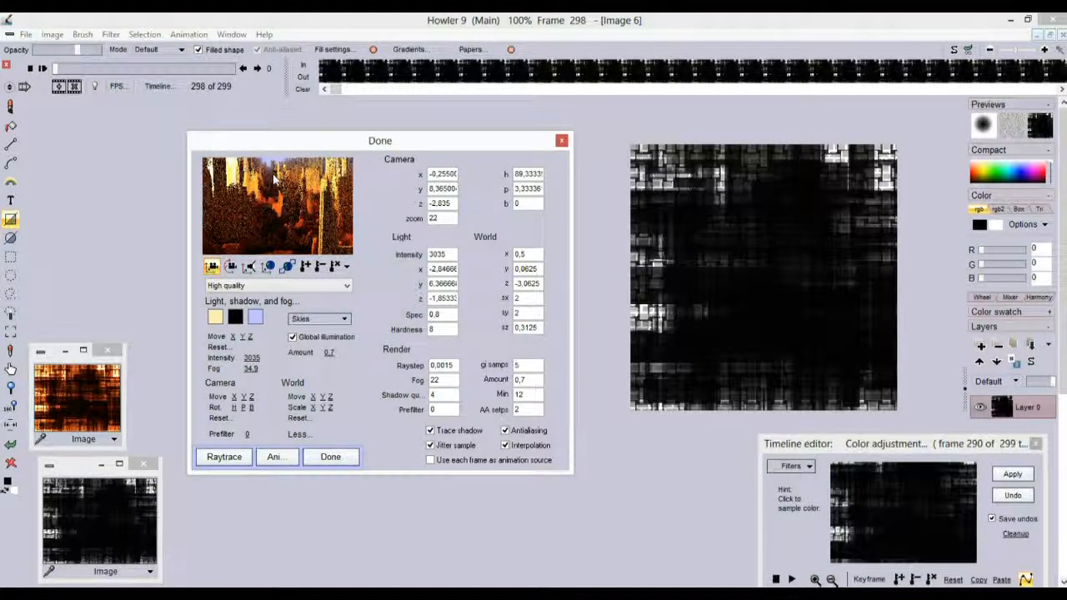
Rotate the camera at frame 298 to heading about 88.3, pitch about 2.8, keyframe it and check the scrub bar
click(231, 265)
drag(273, 195, 272, 208)
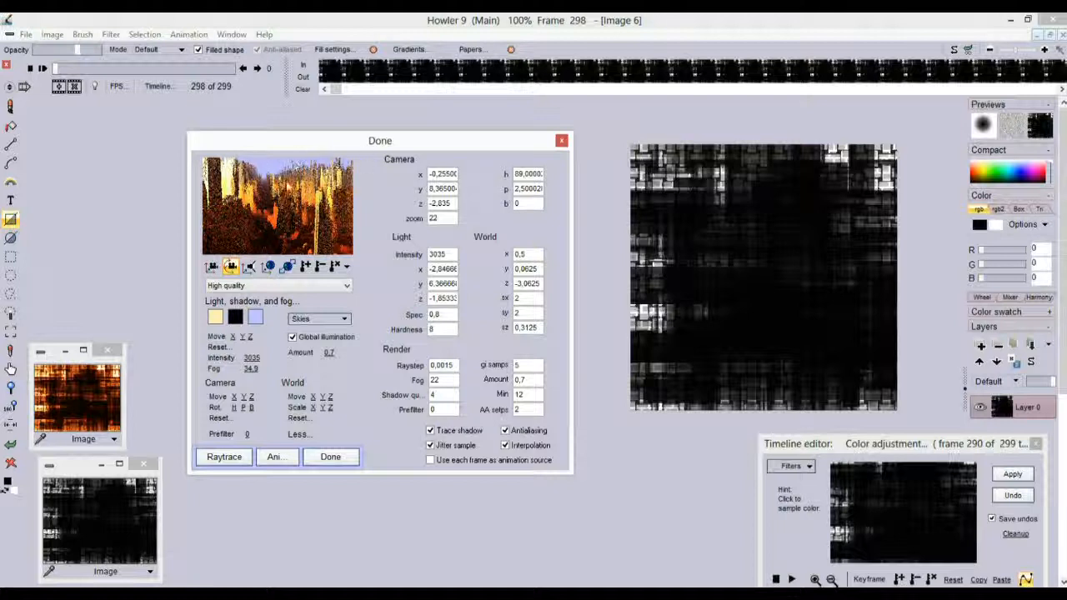
mouse_move(292, 210)
mouse_down()
mouse_move(292, 199)
mouse_move(288, 209)
mouse_up()
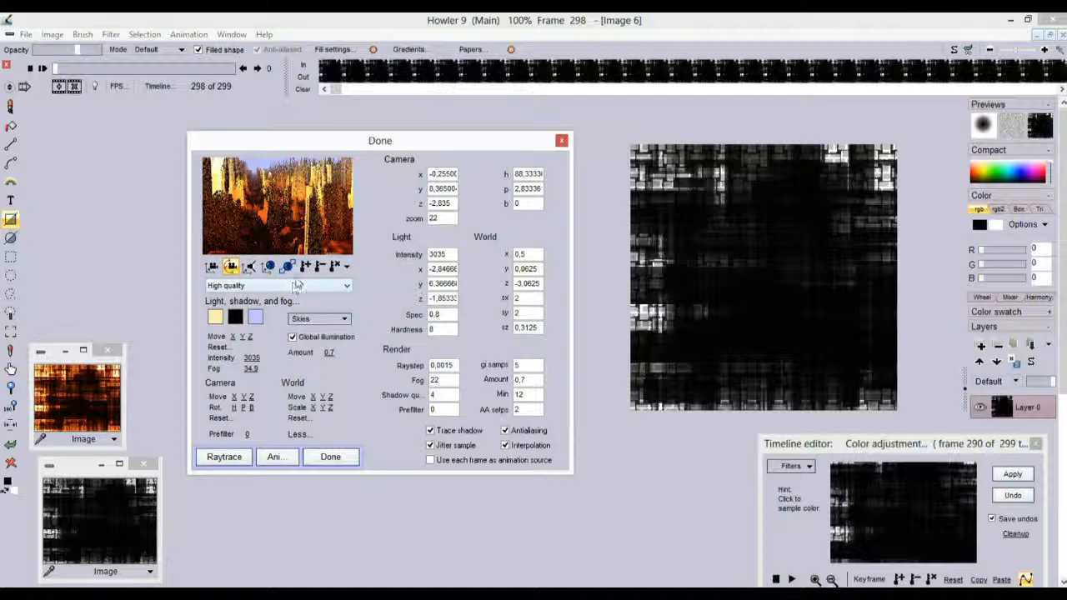
click(349, 271)
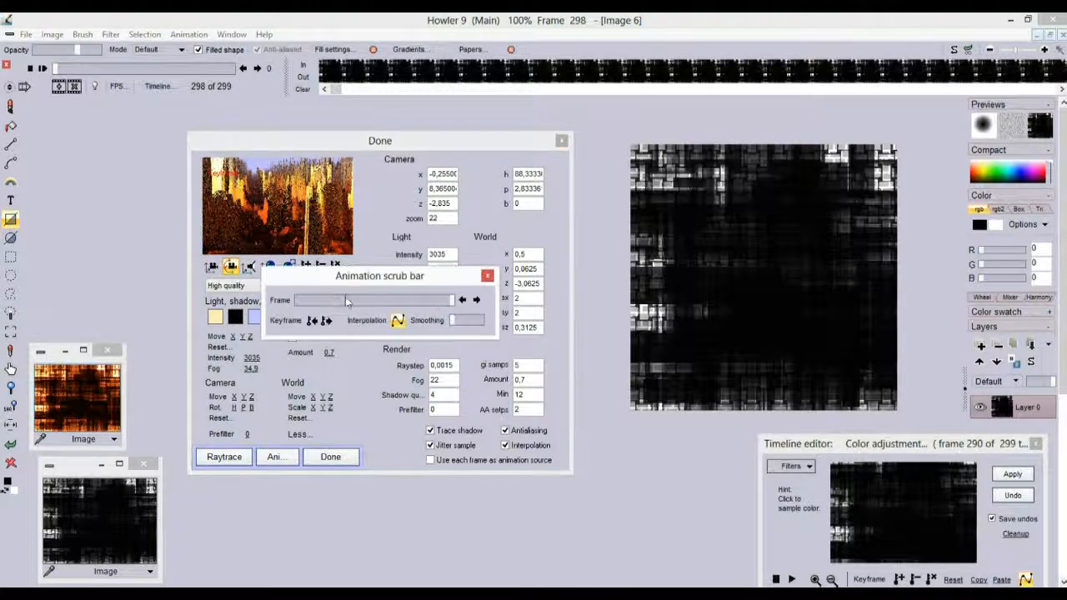
mouse_move(454, 301)
mouse_down()
mouse_move(284, 305)
mouse_move(457, 278)
mouse_up()
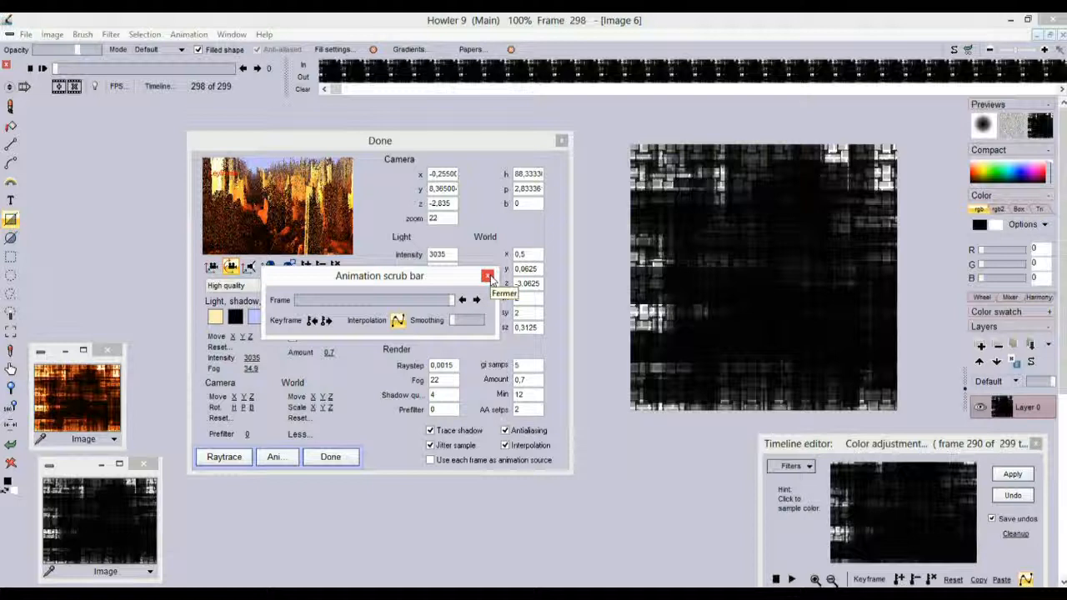
click(488, 276)
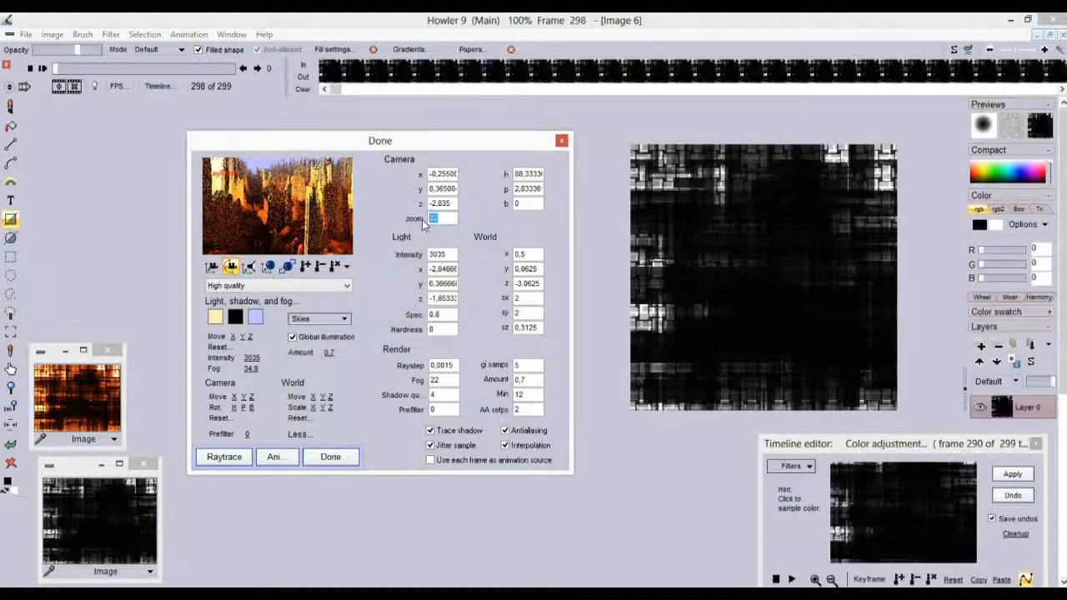
Set the camera zoom to 55 at frame 298, rotate it to heading about 89.2, pitch about 1.2, and keyframe it
text(55)
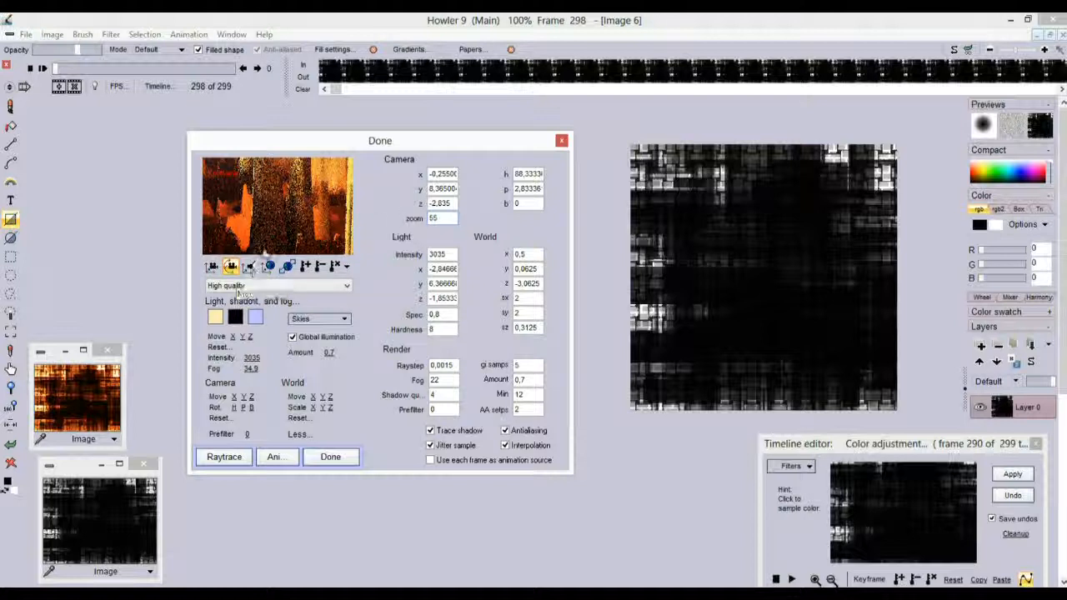
drag(269, 193, 273, 203)
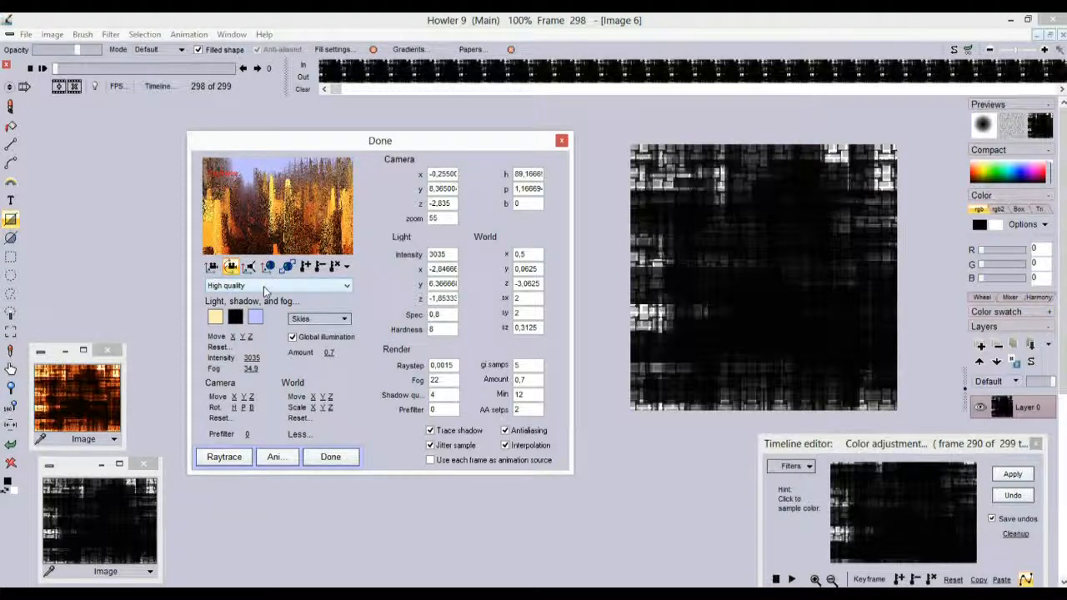
Review the render quality options, keep High quality, and render the current keyframes to an animation
click(263, 285)
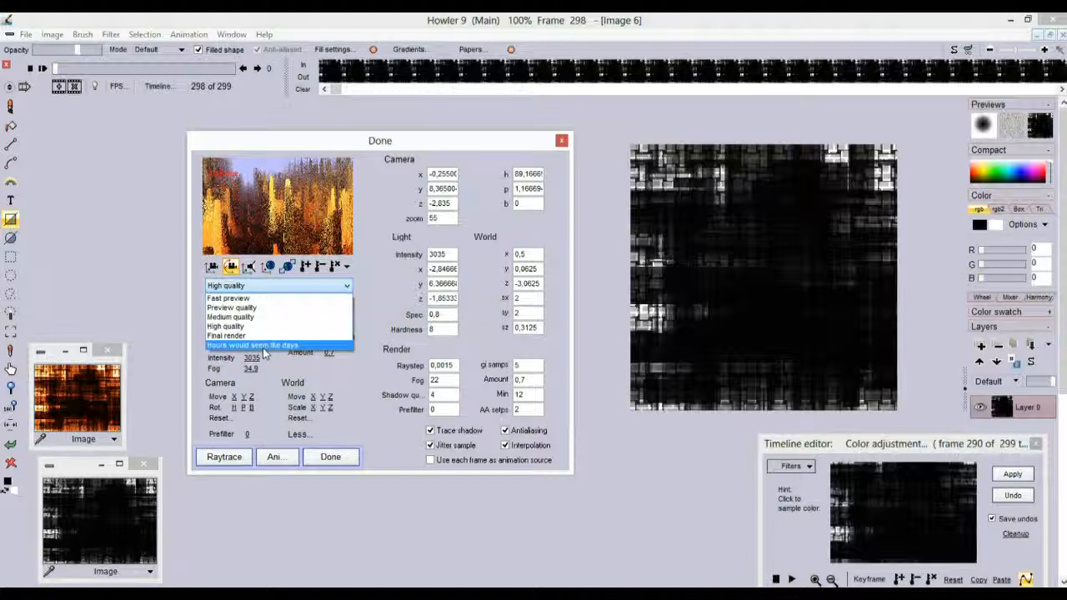
click(378, 278)
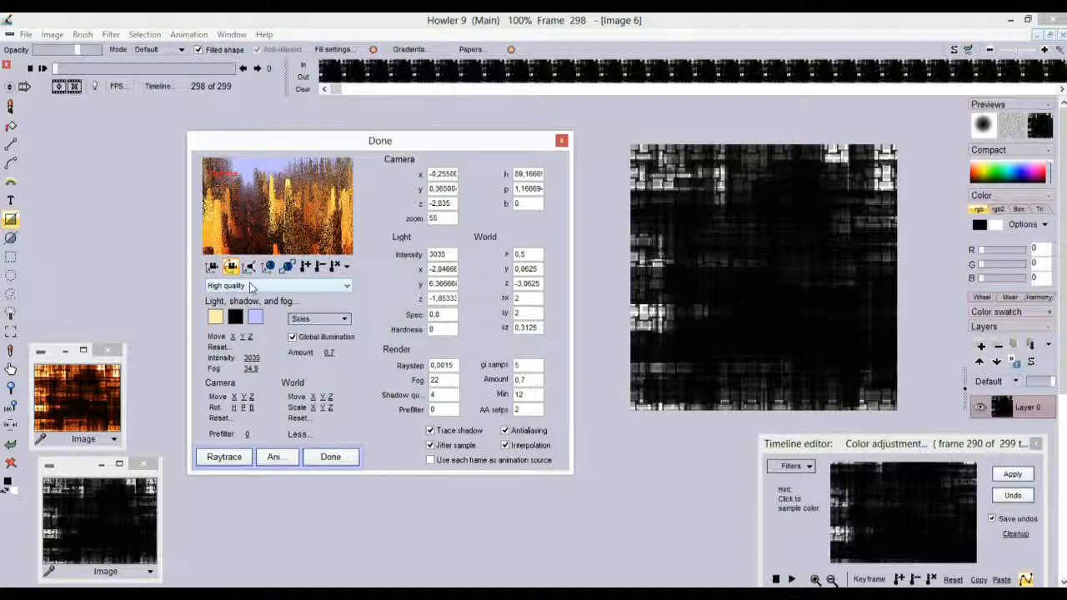
click(249, 286)
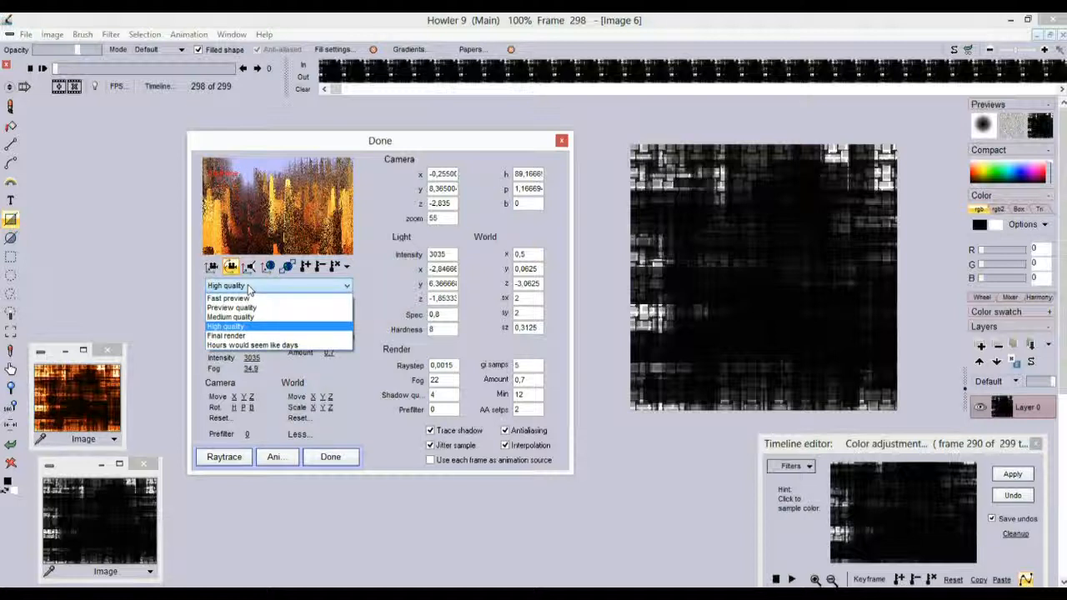
click(247, 285)
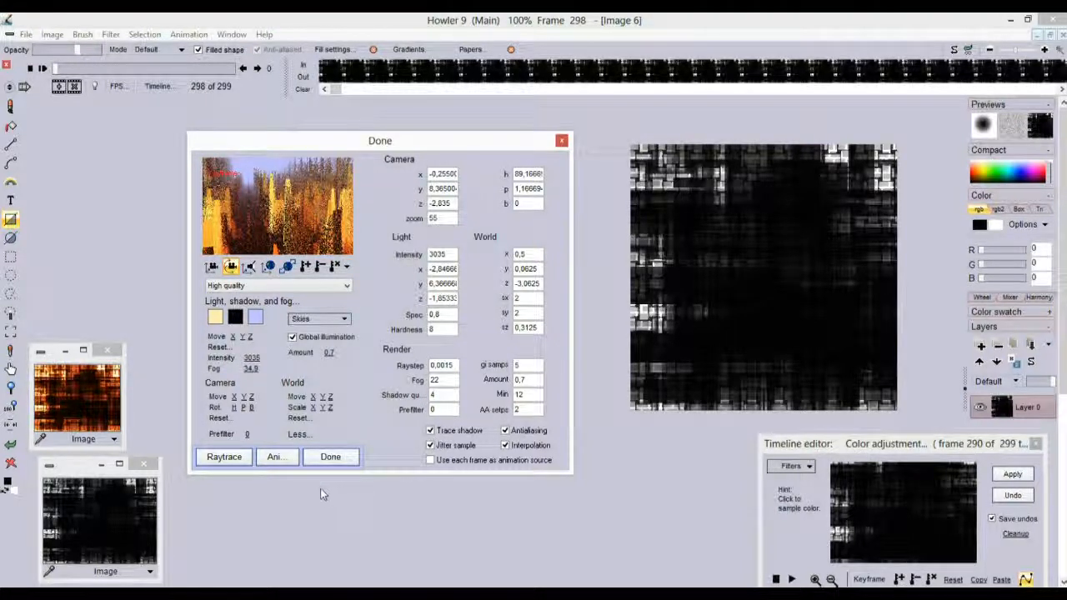
click(278, 459)
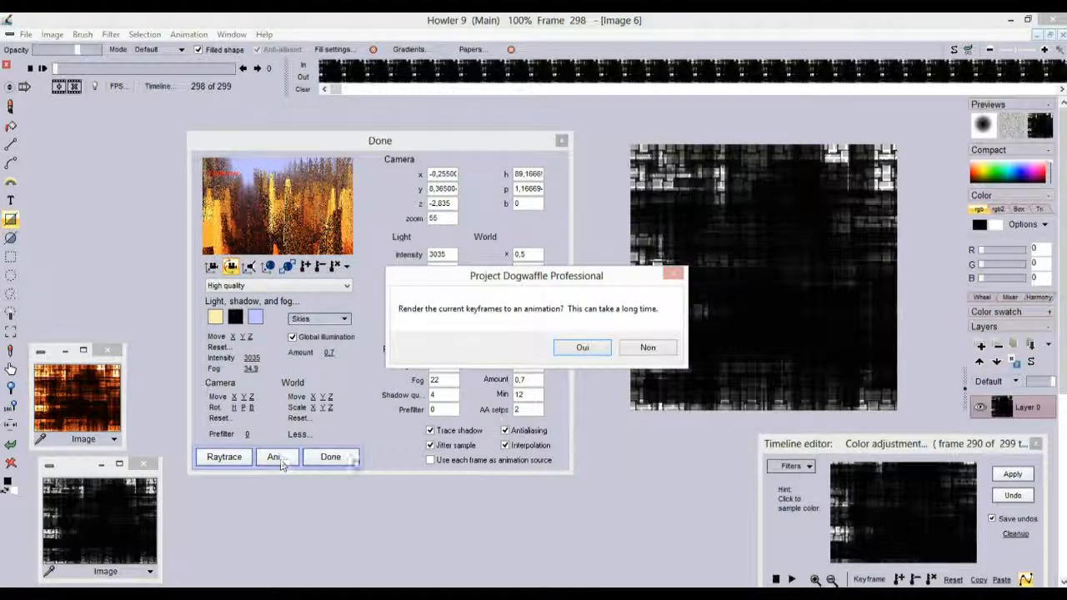
click(583, 351)
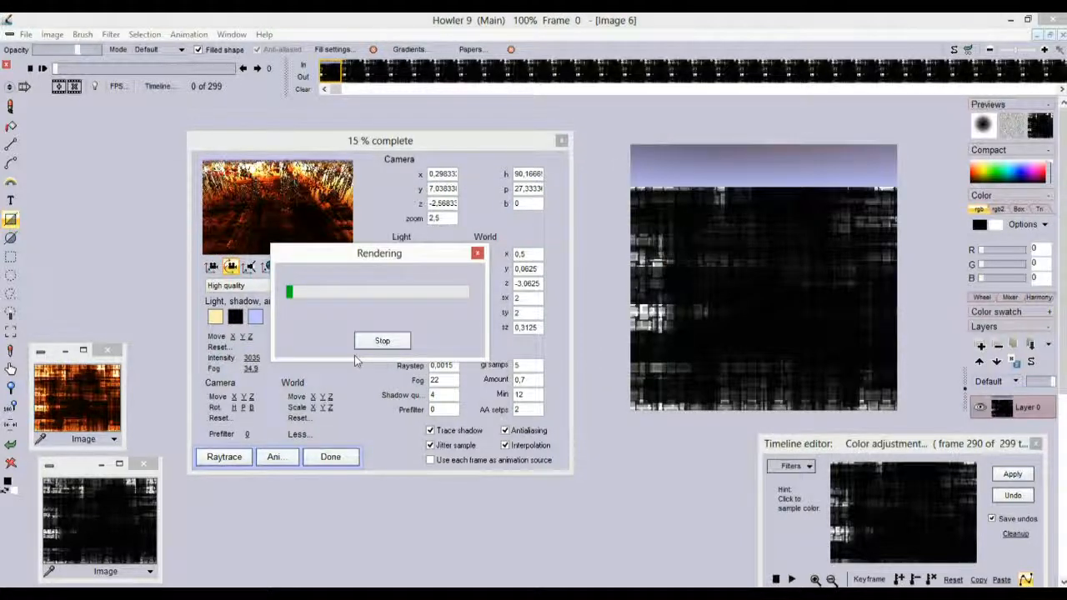